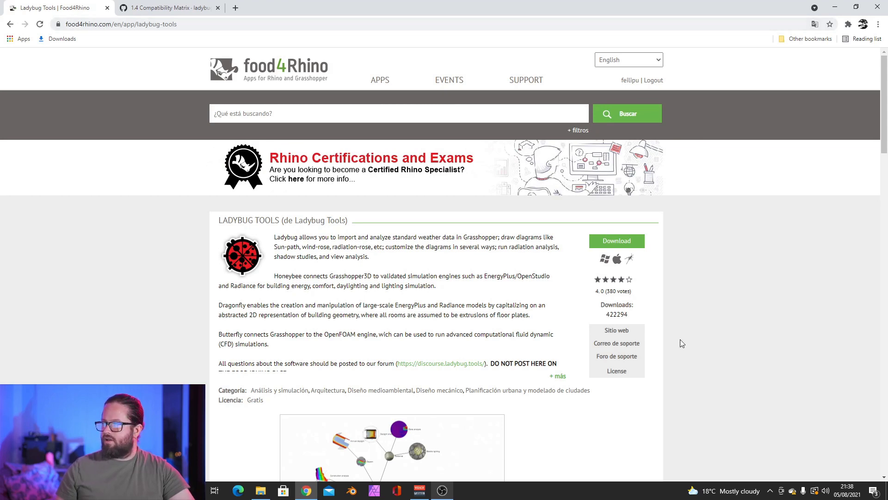
- Search food4Rhino for 'ladybug tools' and open the Ladybug Tools app page
left_click(300, 114)
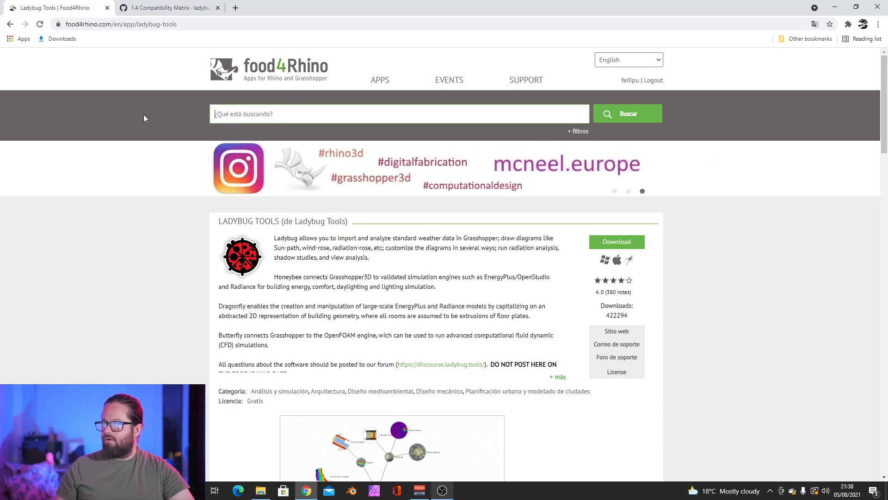
type("ladyb")
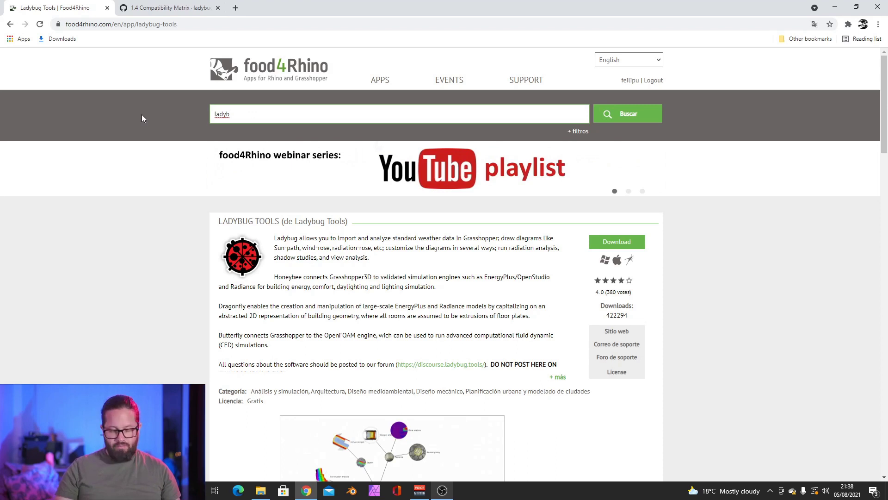
type("ug tool")
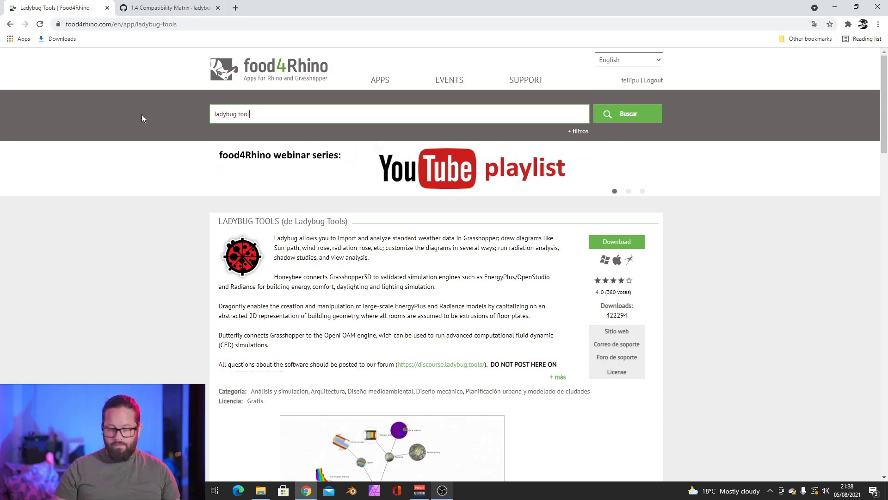
type("s")
key("Return")
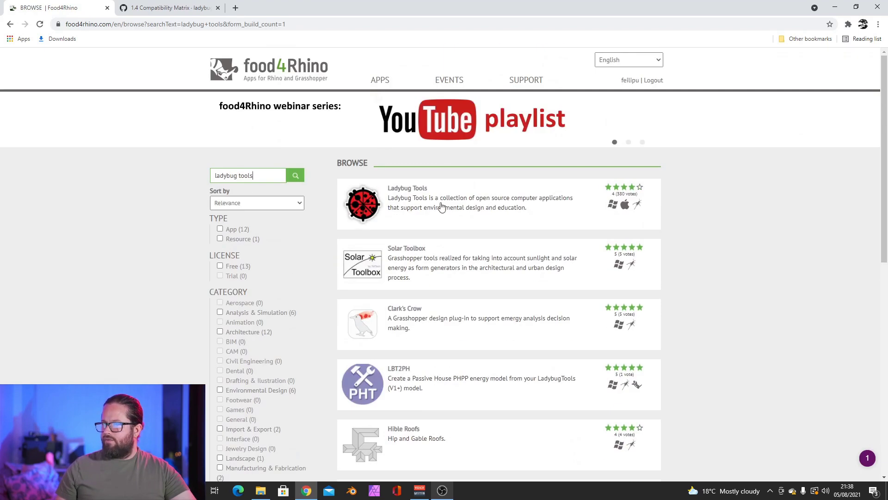
left_click(414, 189)
- Jump to the Downloads list and highlight the 1.1.0 and 1.2.0 release titles
scroll(206, 231, "down", 2)
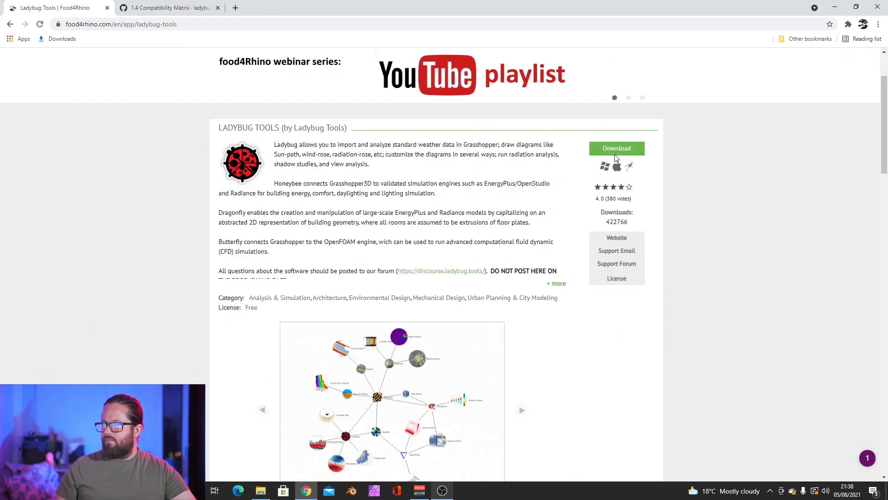
left_click(618, 149)
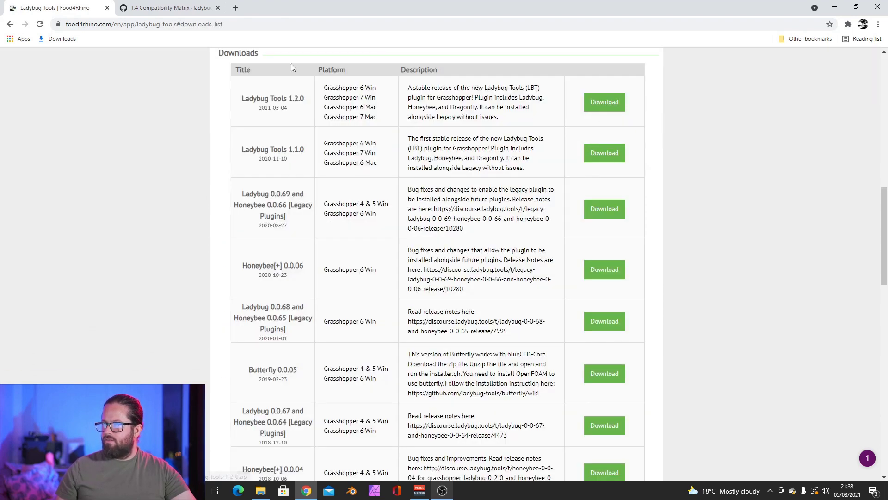
scroll(416, 264, "up", 3)
scroll(199, 139, "down", 3)
left_click_drag(239, 154, 308, 155)
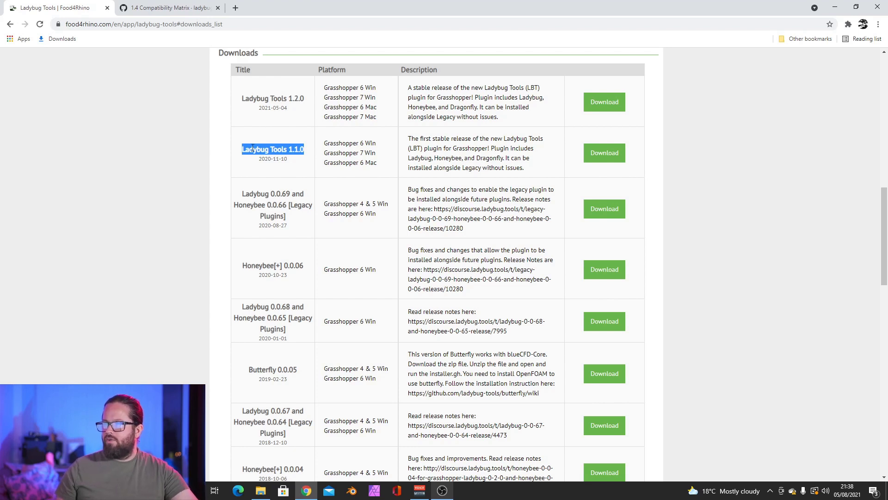
left_click_drag(241, 98, 305, 100)
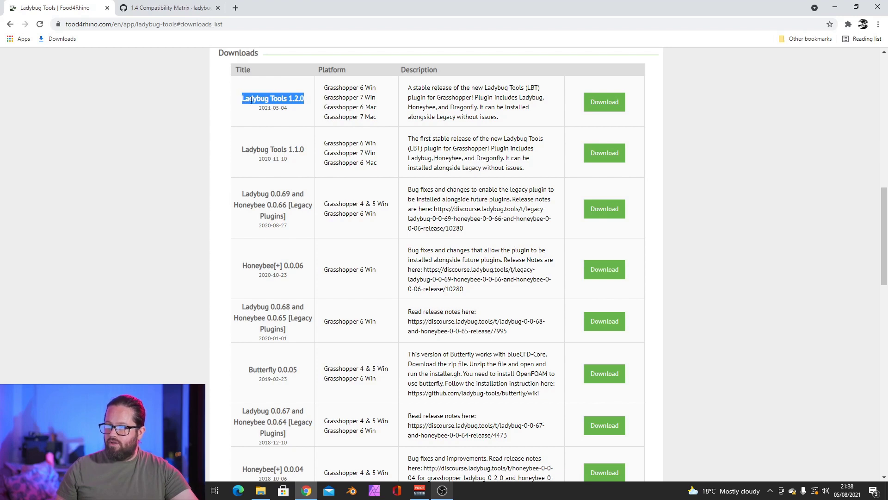
left_click(244, 105)
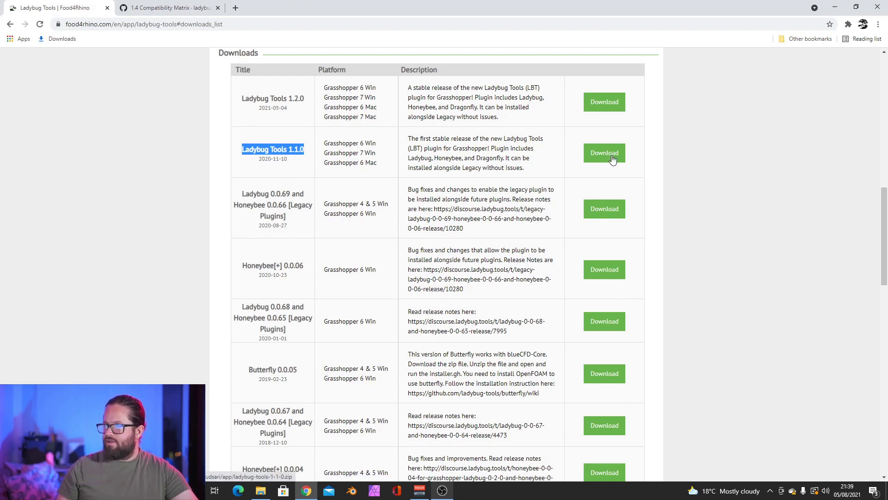
left_click(263, 493)
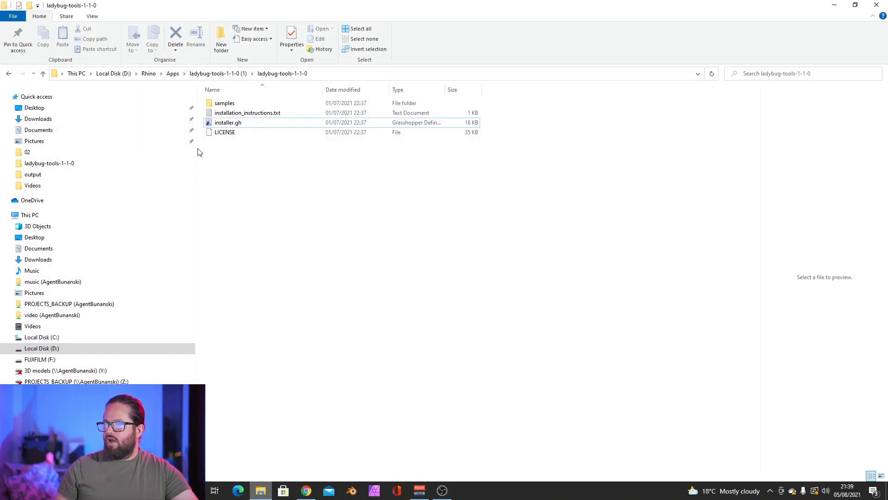
left_click(173, 74)
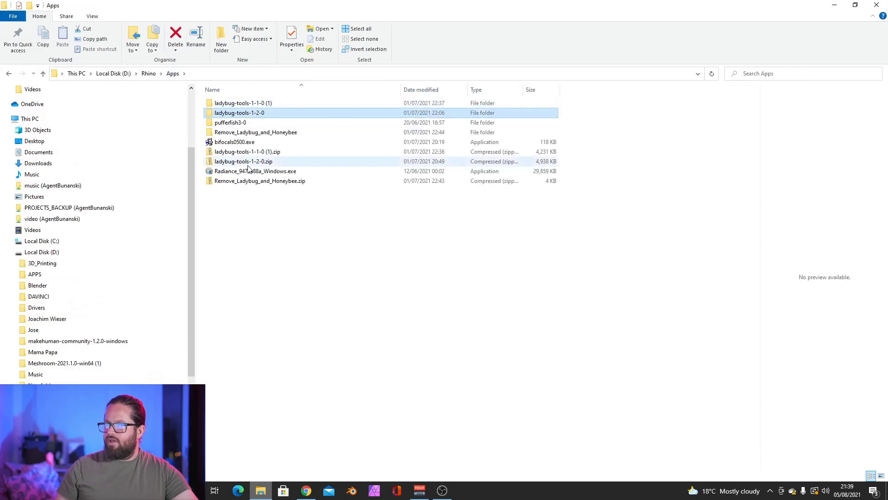
left_click(245, 155)
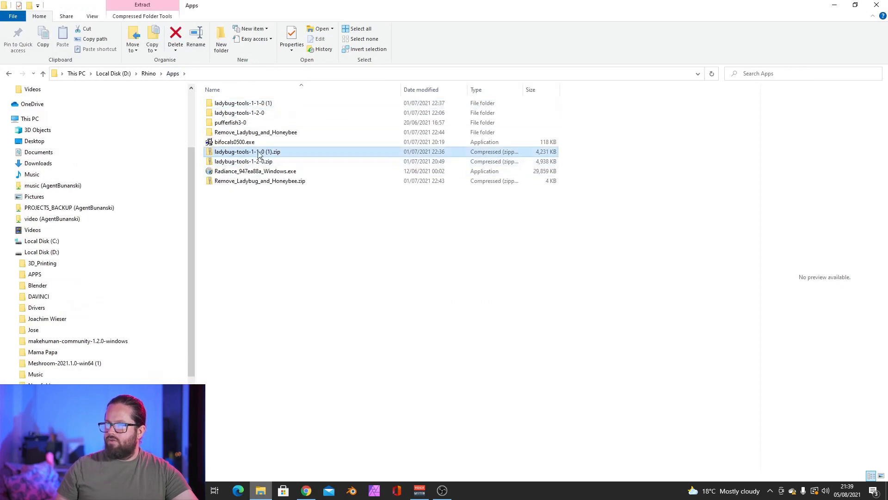
double_click(242, 103)
double_click(239, 103)
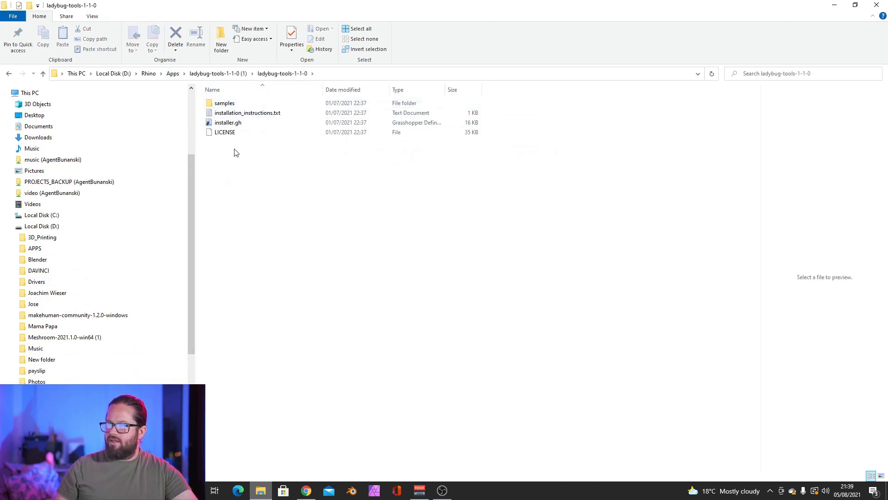
left_click(222, 122)
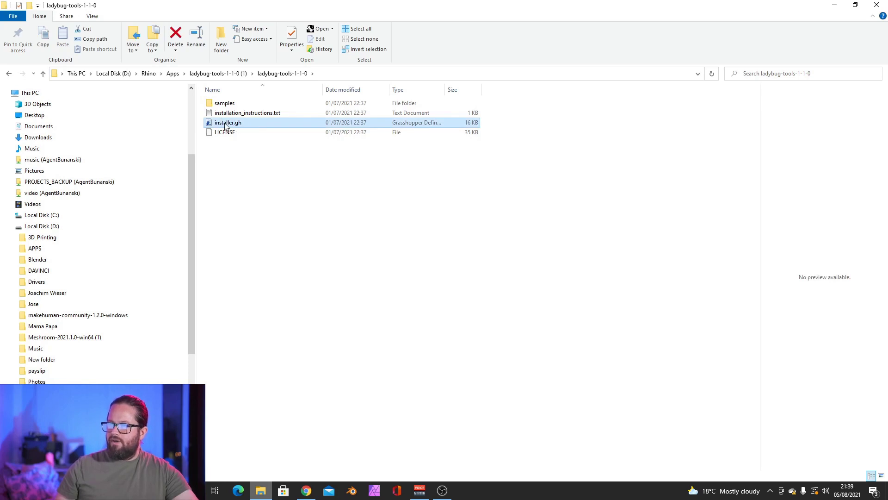
left_click(240, 114)
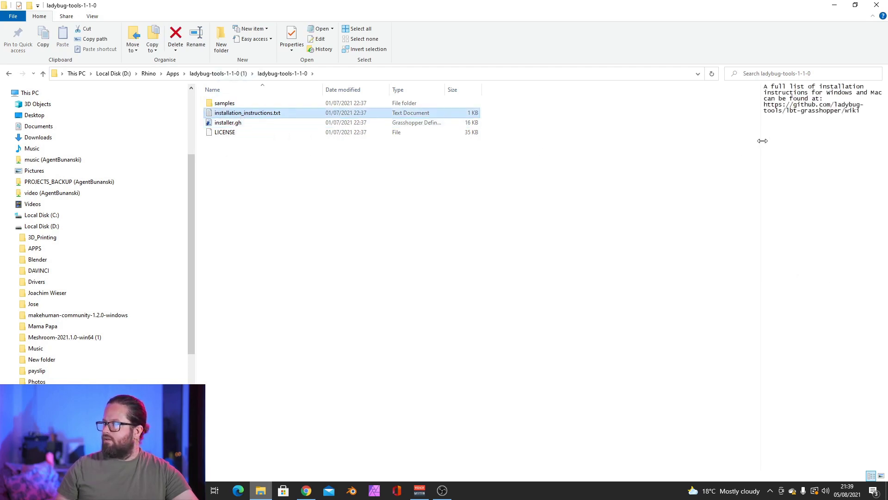
left_click_drag(762, 139, 505, 136)
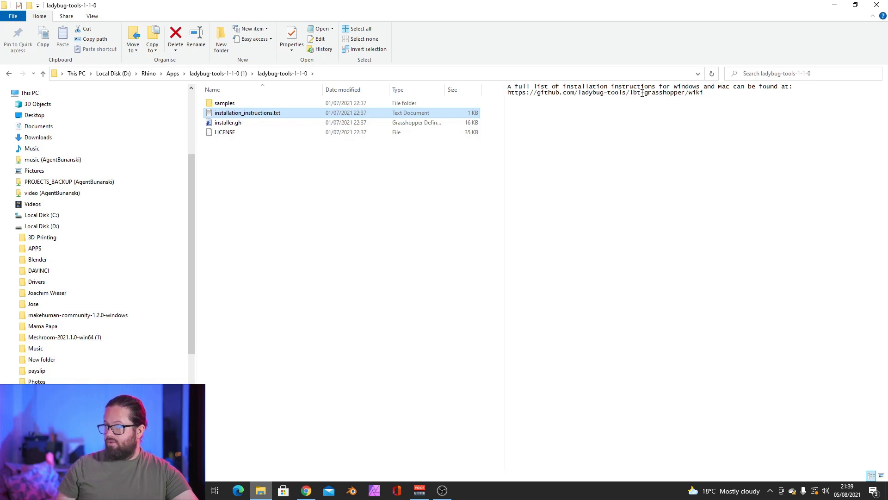
left_click(699, 96)
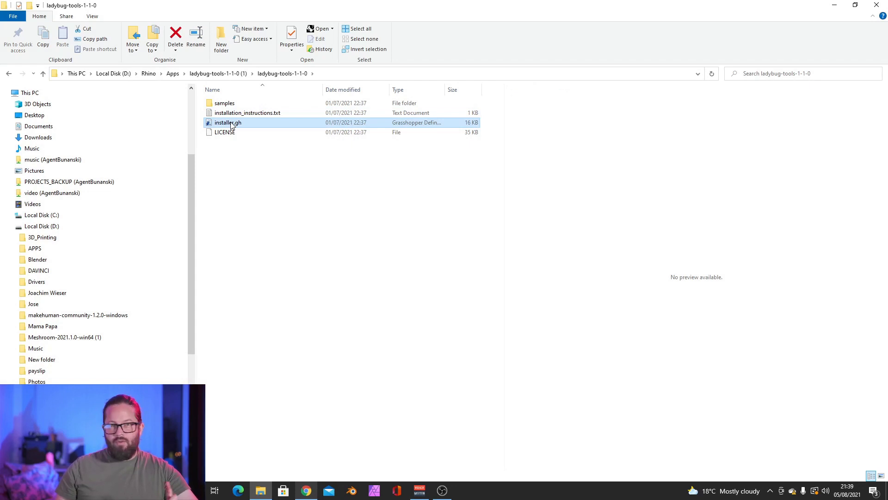
left_click(242, 160)
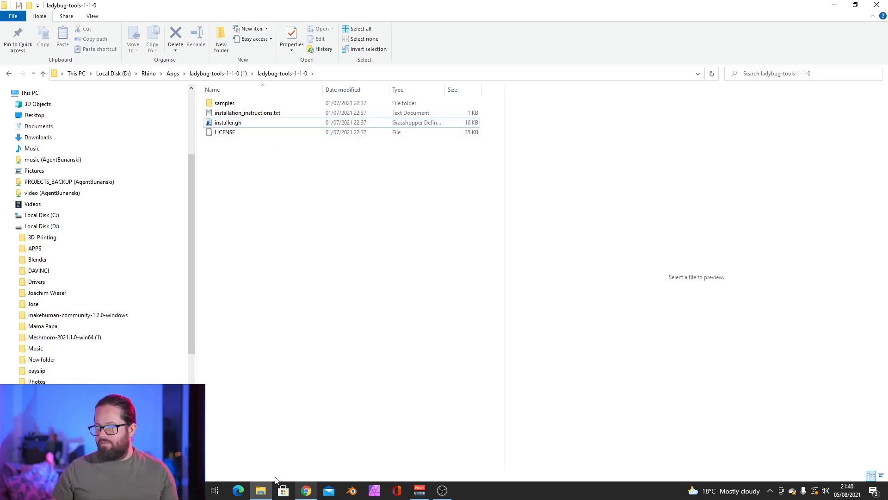
left_click(319, 75)
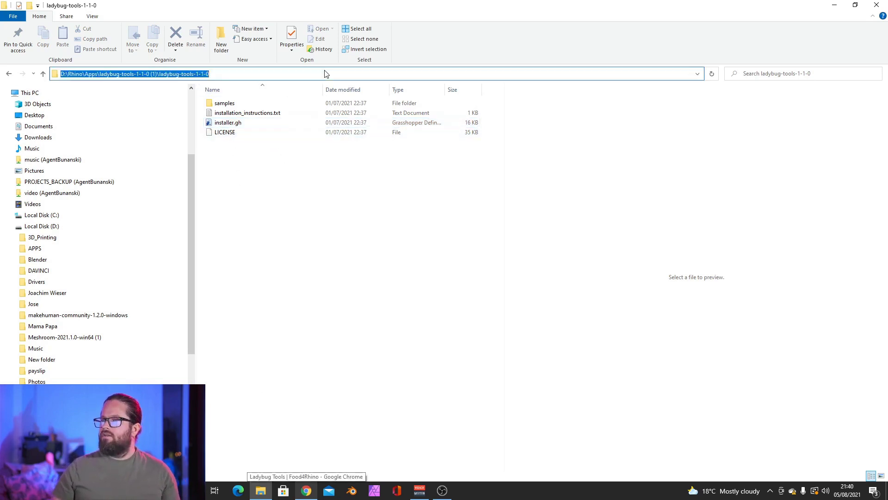
left_click_drag(280, 74, 88, 64)
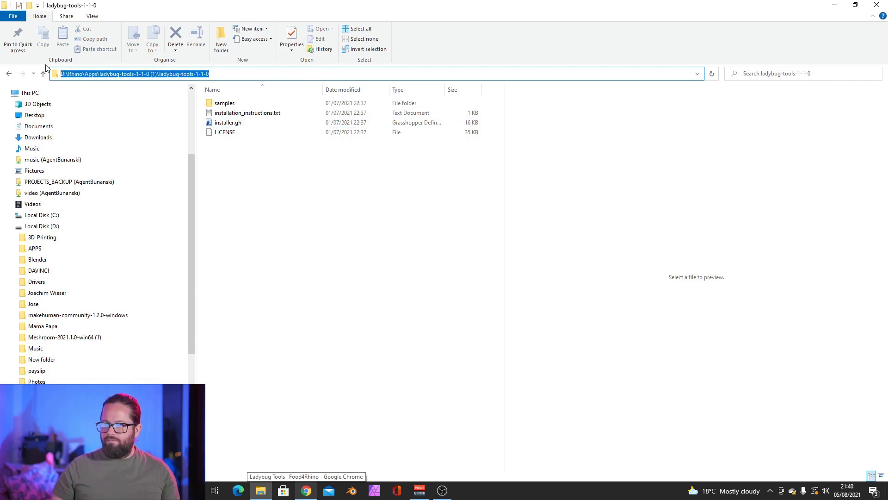
left_click_drag(209, 74, 2, 76)
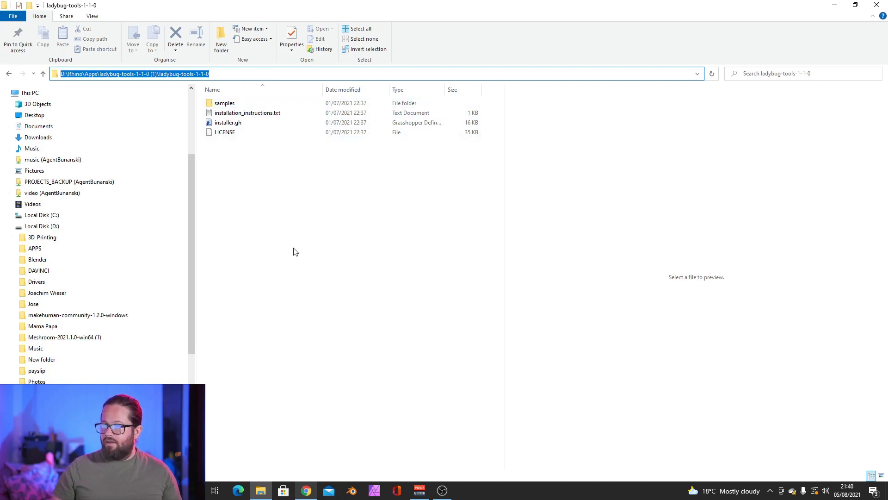
- Return to Chrome and open the 1.1 Windows Installation Steps wiki page
left_click(309, 392)
left_click(306, 491)
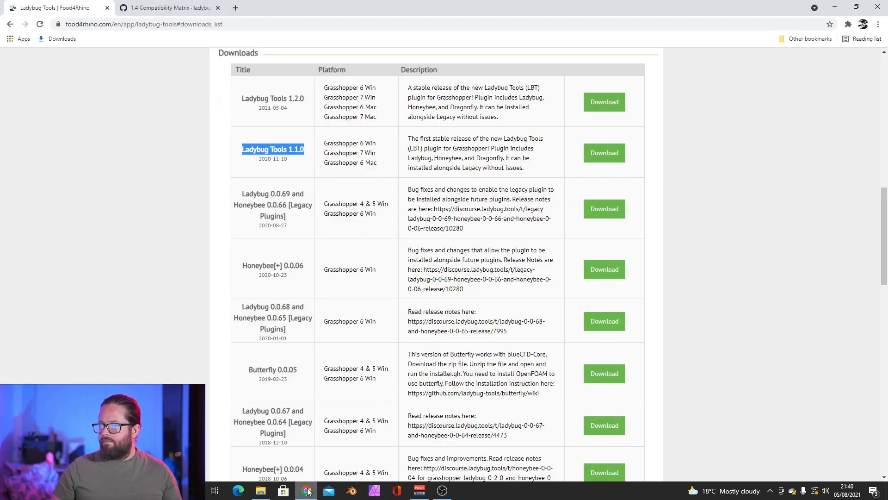
left_click(170, 10)
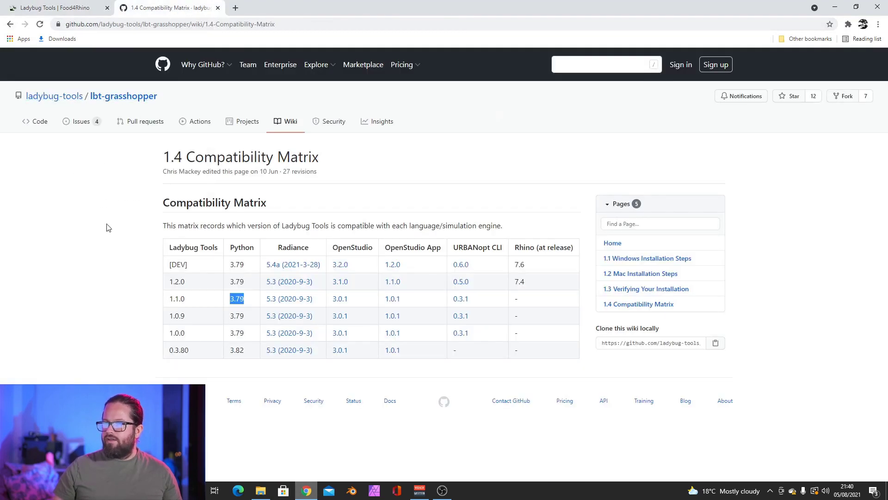
left_click(632, 258)
- Read through the installation steps, then show the Rhino 7 desktop shortcut's context menu
scroll(118, 172, "down", 1)
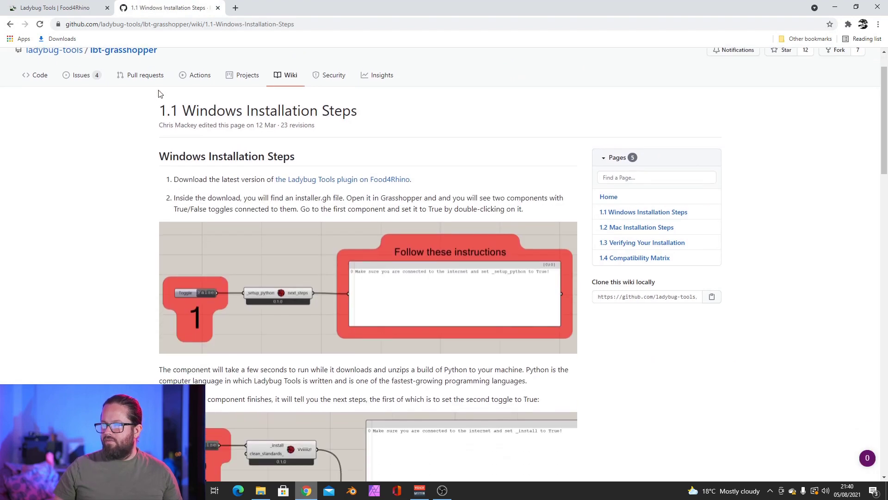
scroll(300, 114, "down", 3)
scroll(324, 139, "up", 3)
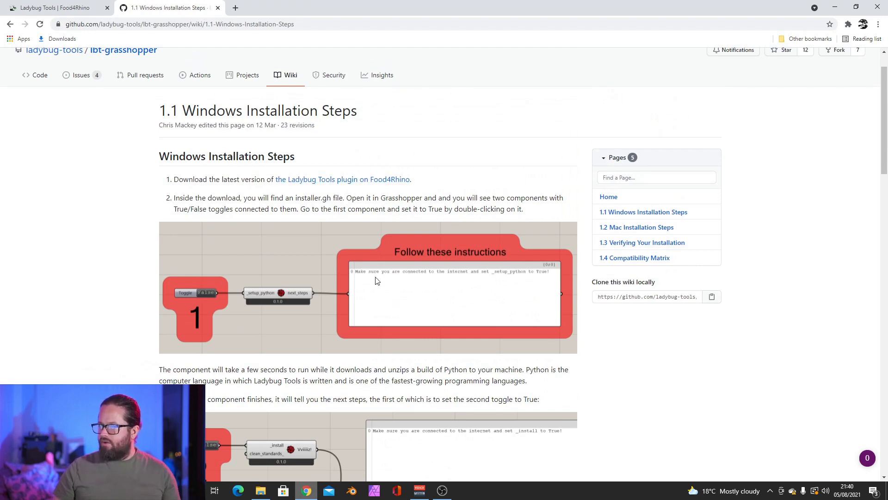
scroll(394, 294, "down", 1)
scroll(400, 293, "up", 2)
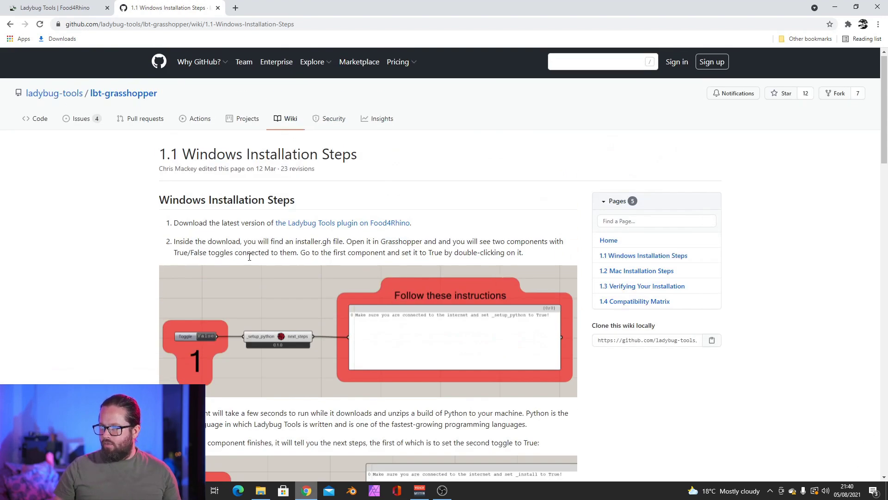
scroll(249, 257, "down", 1)
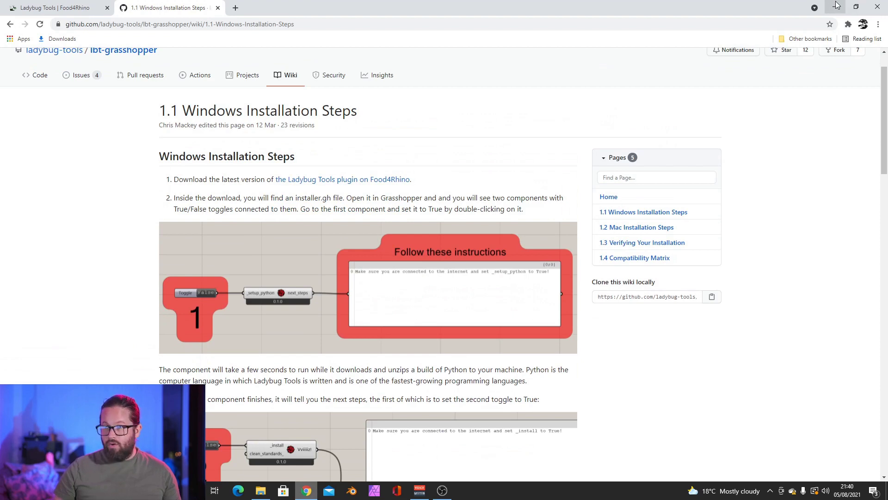
left_click(837, 6)
right_click(442, 202)
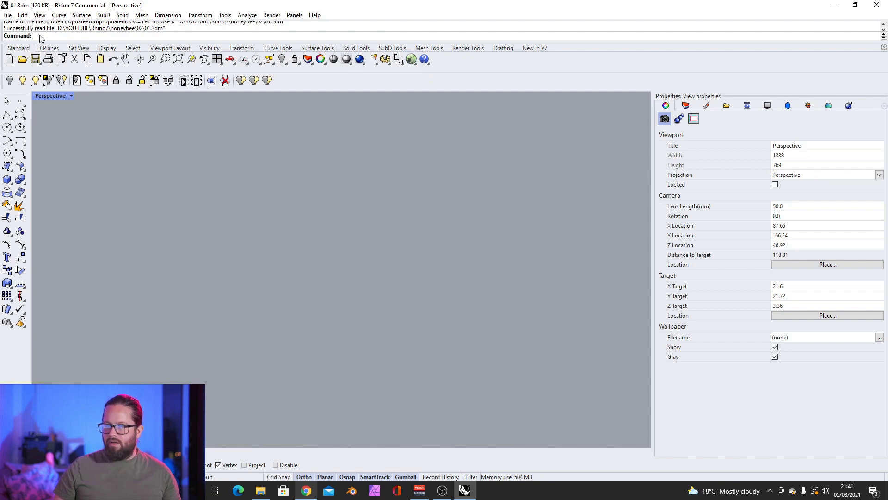
- Launch Grasshopper with the Gr command and browse to the Ladybug Tools download folder
type("Grasshopper")
key("Return")
key("Return")
left_click(119, 41)
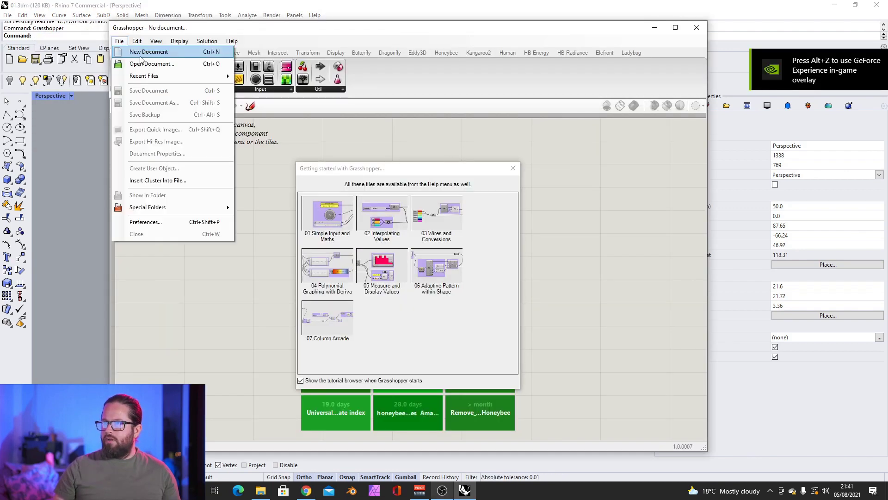
left_click(152, 64)
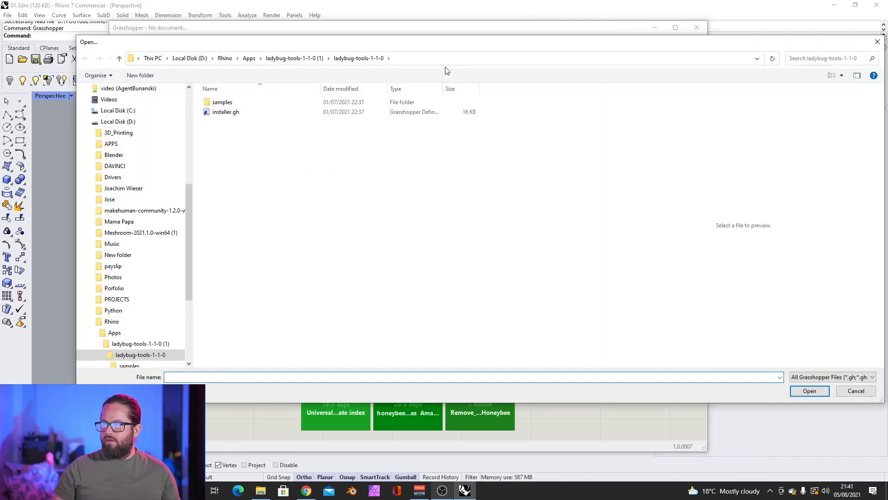
left_click(453, 65)
left_click(453, 65)
key("Escape")
- Open installer.gh, maximize Grasshopper, and set the setup_python toggle to True
left_click(235, 116)
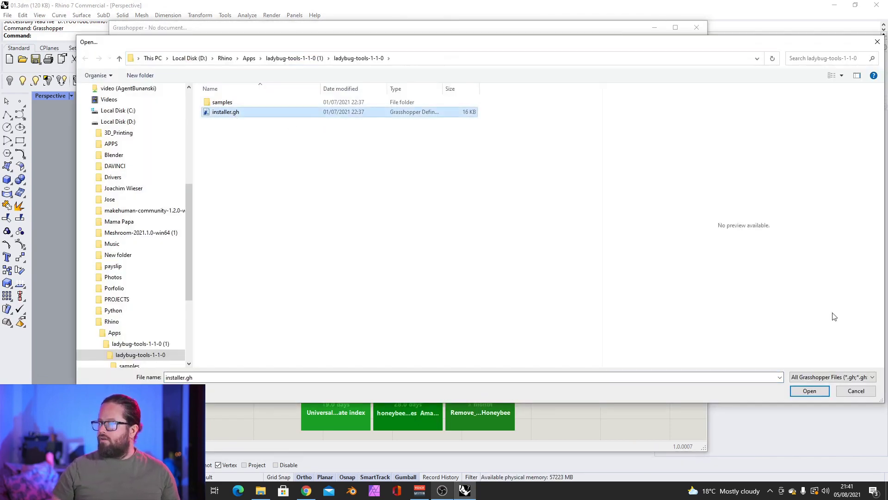
left_click(810, 390)
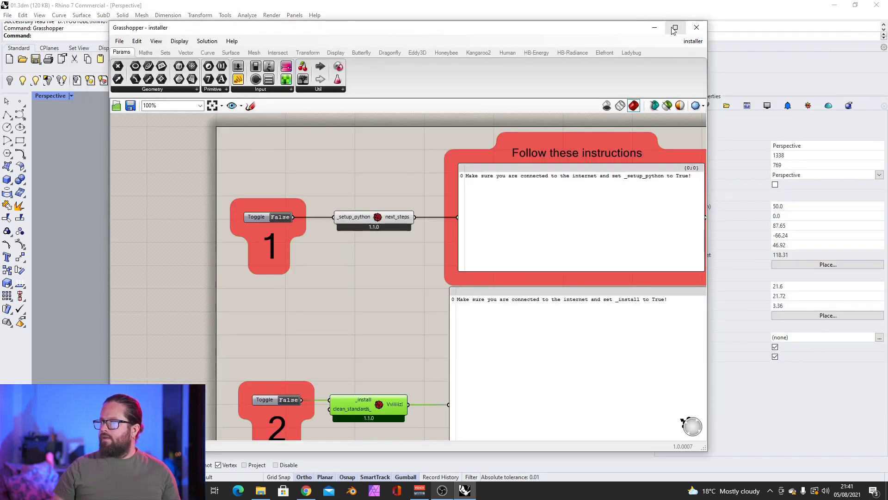
left_click(674, 29)
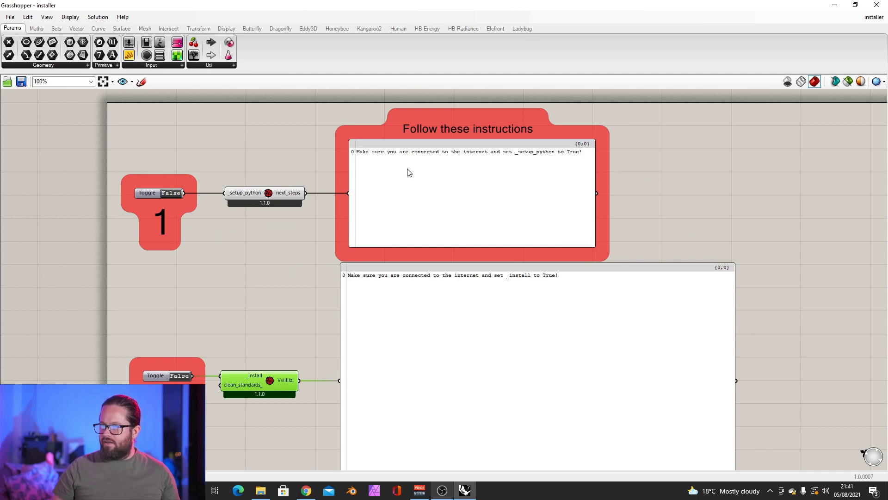
double_click(172, 193)
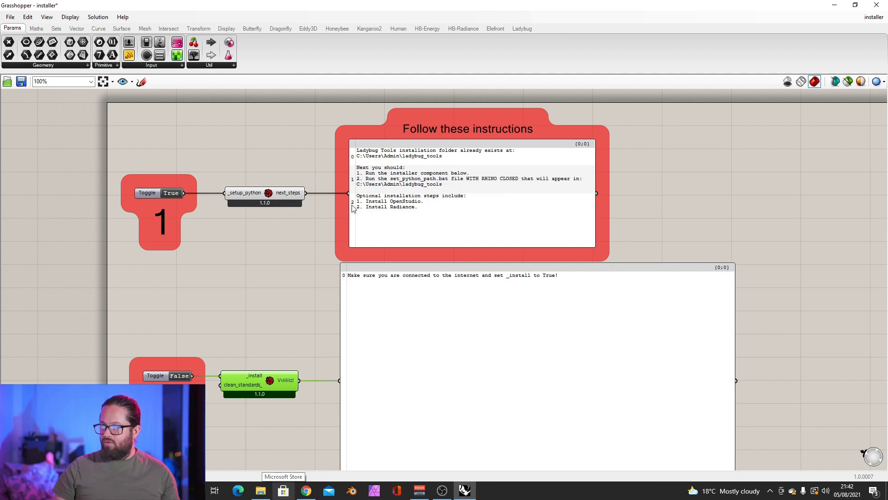
- Navigate File Explorer to C:\Users\Admin\ladybug_tools
left_click(261, 495)
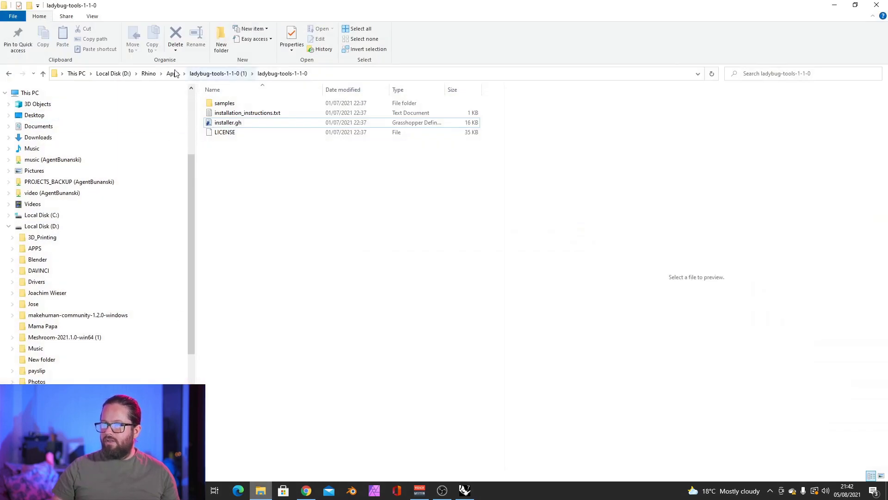
left_click(199, 73)
double_click(234, 288)
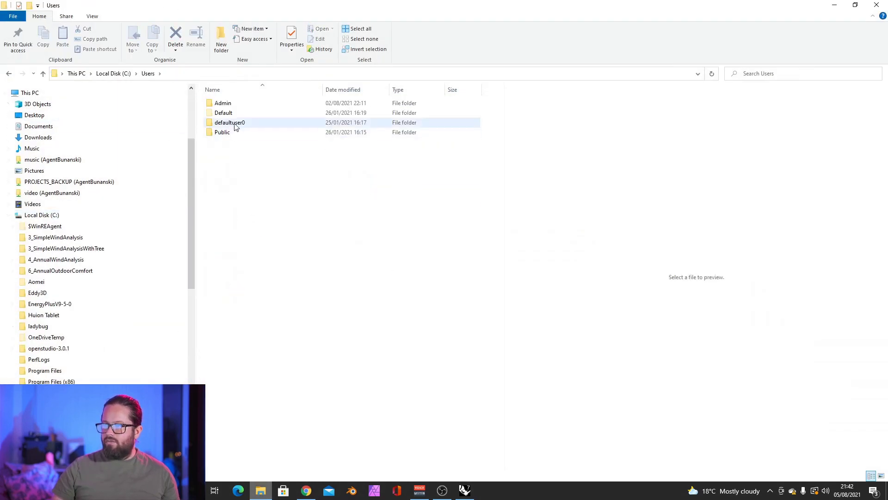
double_click(236, 103)
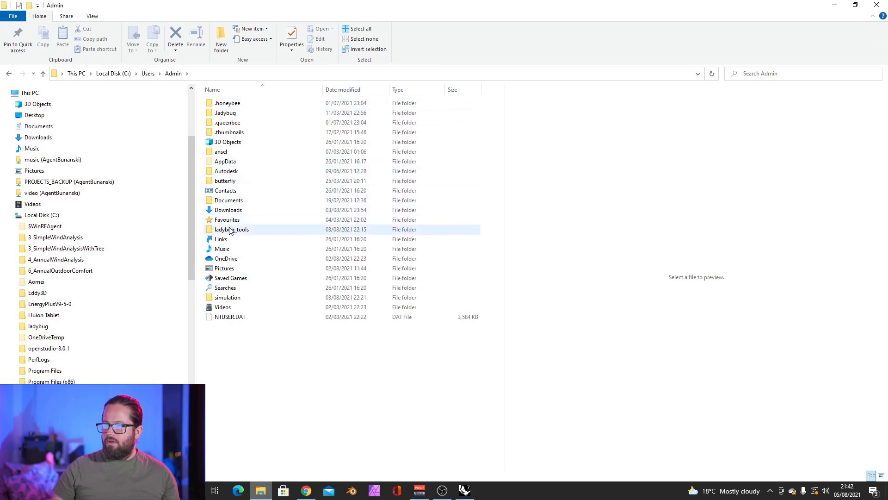
double_click(232, 230)
- Run set_python_path.bat, close its console, and return to Grasshopper
left_click(240, 124)
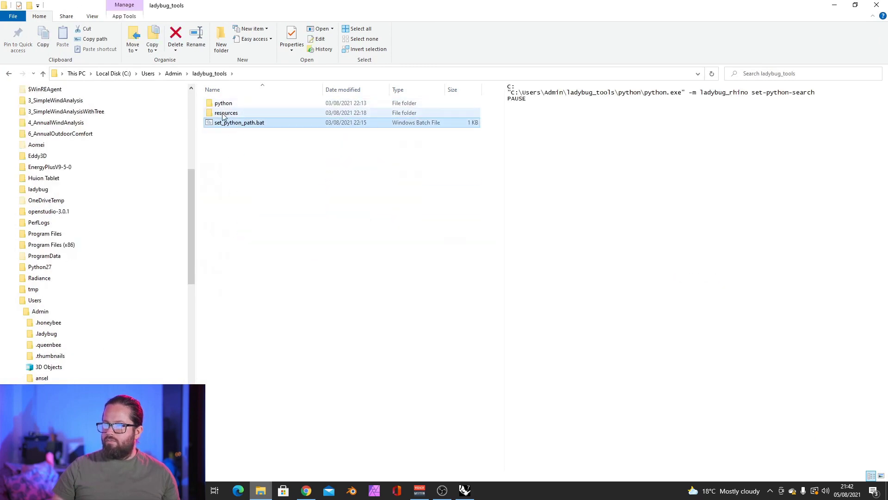
mouse_move(239, 122)
double_click(235, 126)
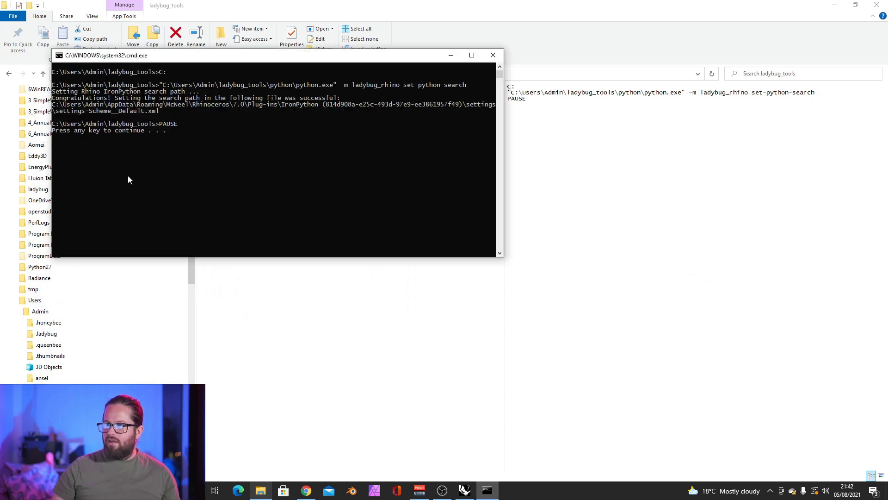
key("Return")
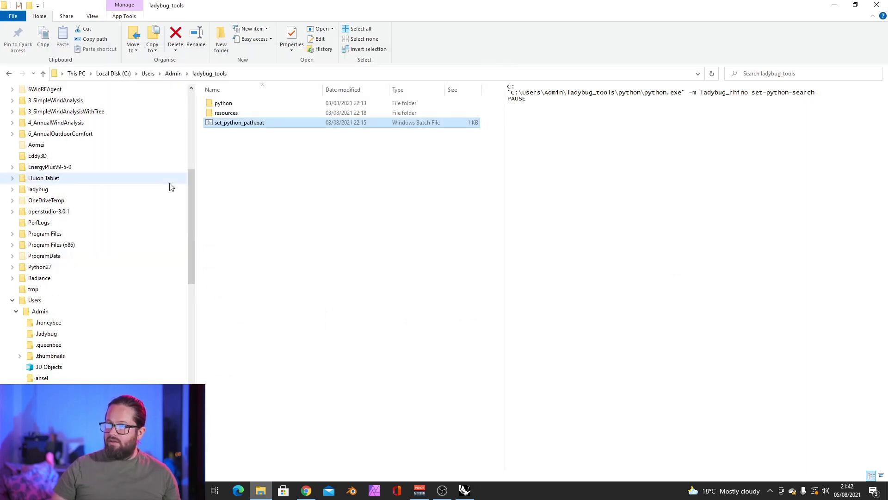
left_click(835, 6)
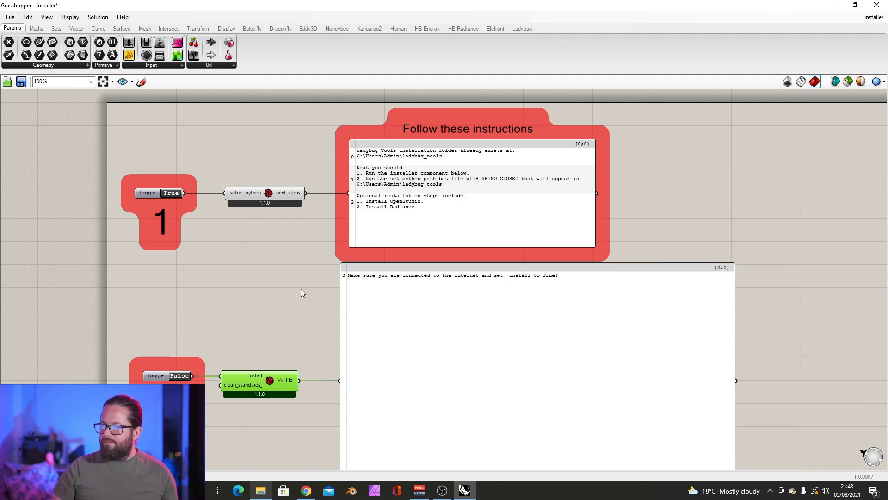
- Read down the wiki page to the optional OpenStudio section, highlighting 'OpenStudio'
left_click(312, 494)
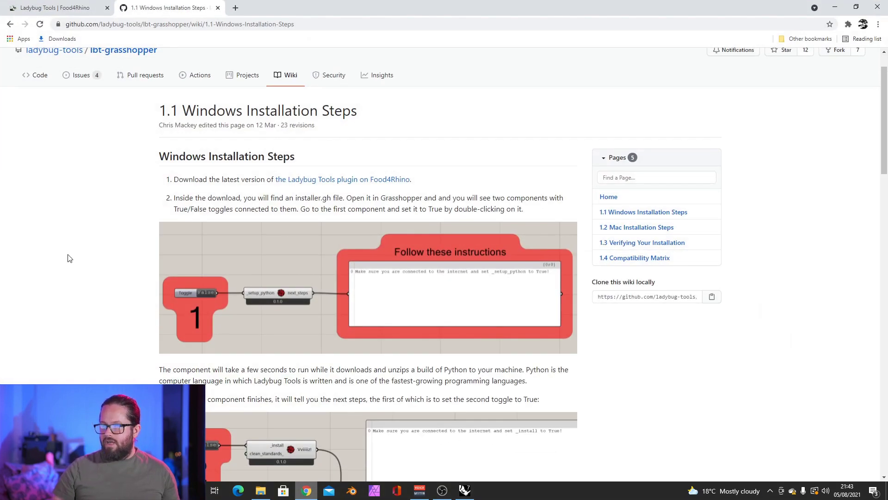
scroll(127, 250, "down", 4)
scroll(127, 251, "down", 3)
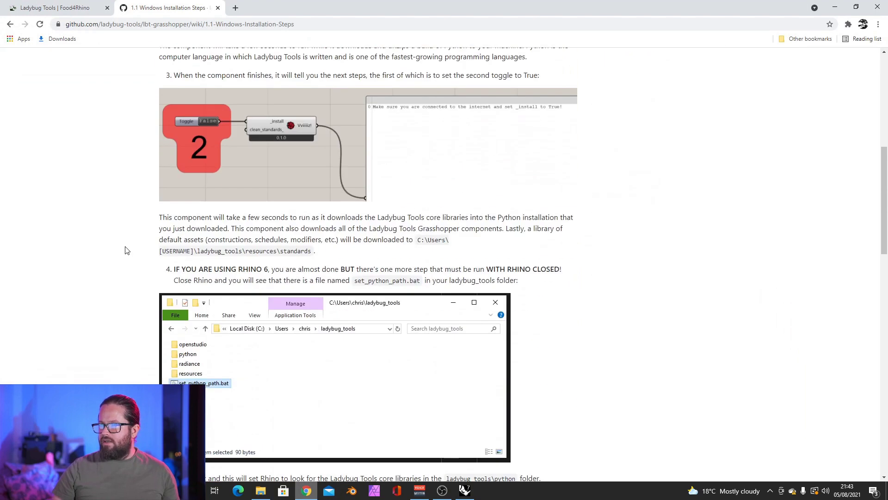
scroll(125, 250, "down", 9)
scroll(125, 248, "down", 3)
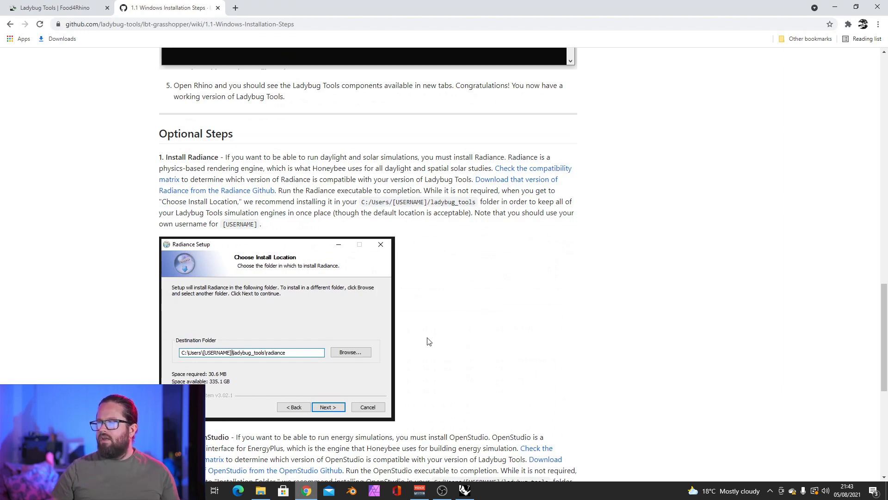
scroll(429, 341, "down", 4)
scroll(429, 341, "up", 3)
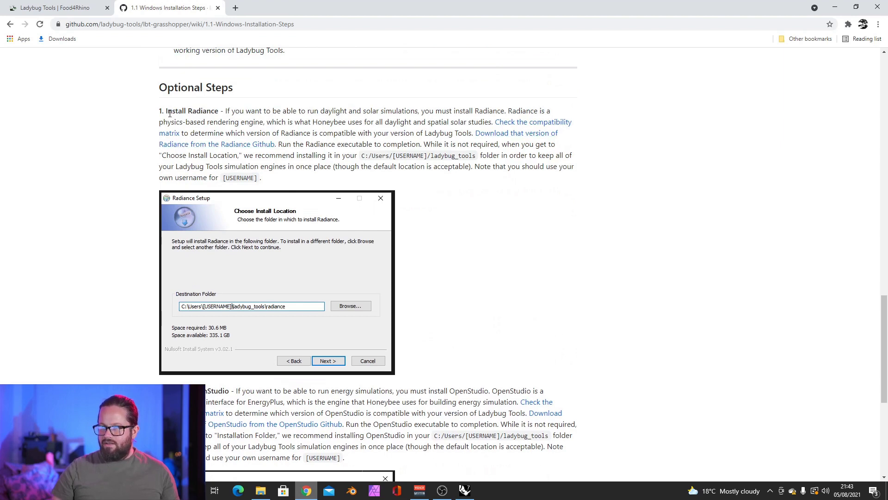
scroll(219, 252, "down", 3)
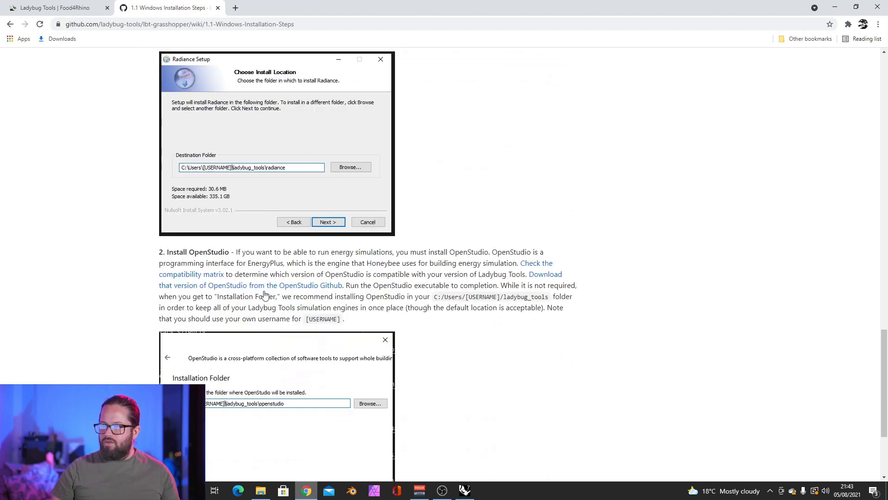
scroll(273, 296, "down", 3)
scroll(434, 286, "up", 7)
scroll(434, 286, "up", 2)
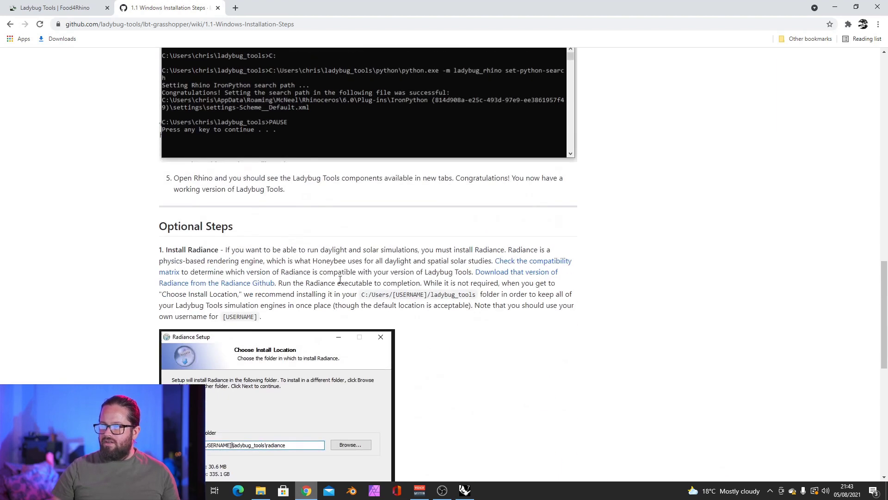
scroll(264, 269, "down", 3)
scroll(262, 268, "down", 2)
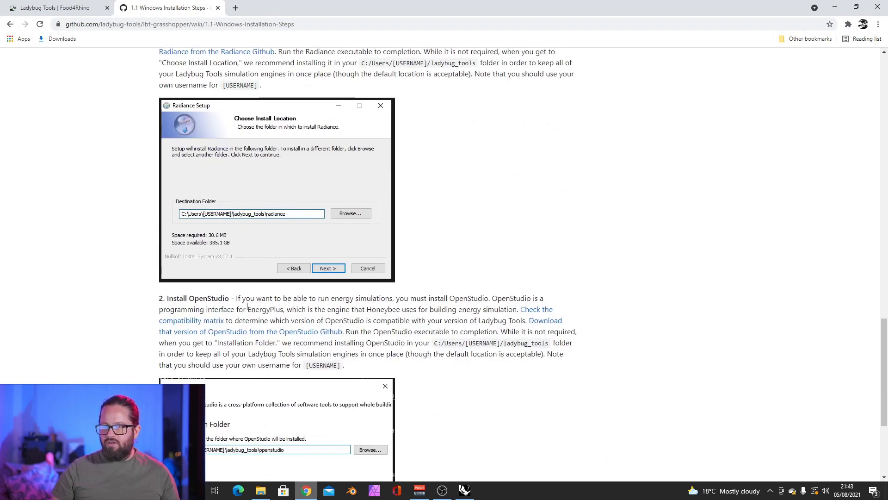
scroll(225, 300, "up", 4)
scroll(227, 348, "down", 3)
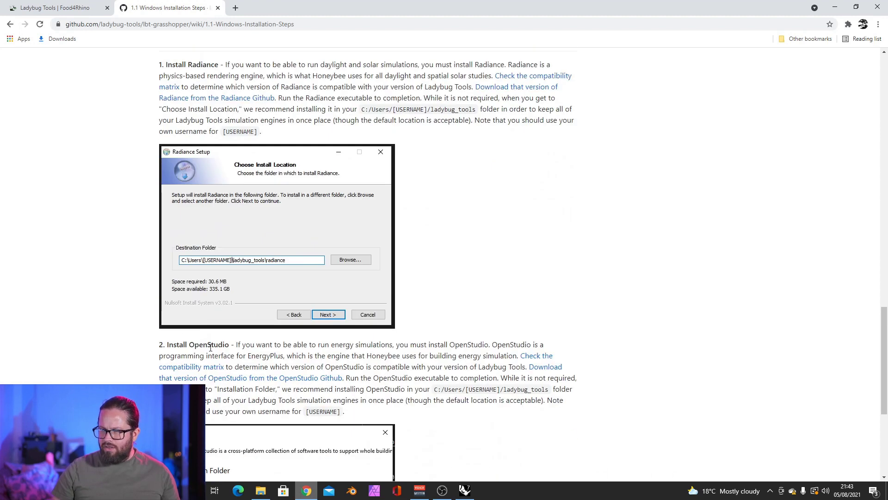
scroll(255, 348, "down", 2)
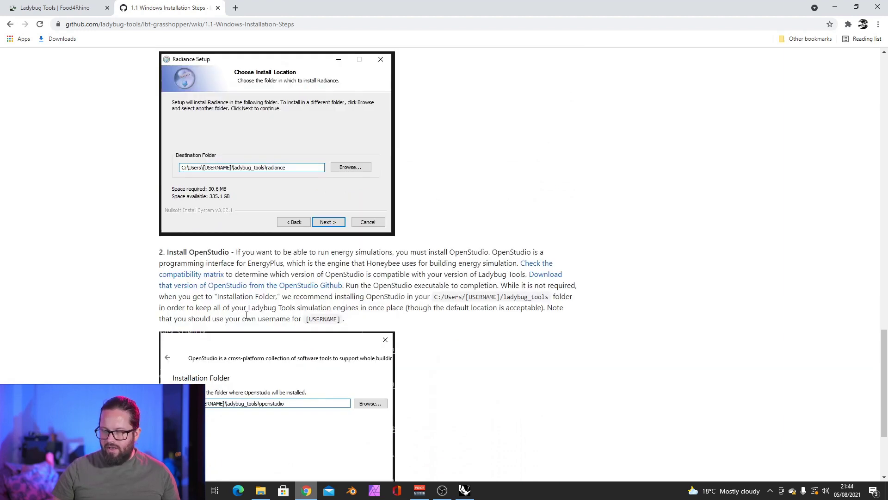
left_click_drag(189, 251, 233, 254)
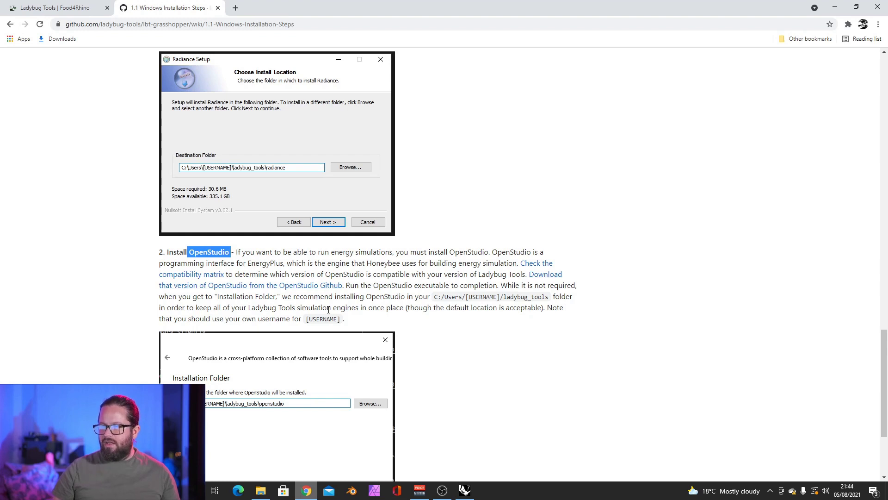
- Scroll back to the top of the page so the Pages sidebar shows
scroll(131, 265, "up", 5)
scroll(277, 273, "up", 1)
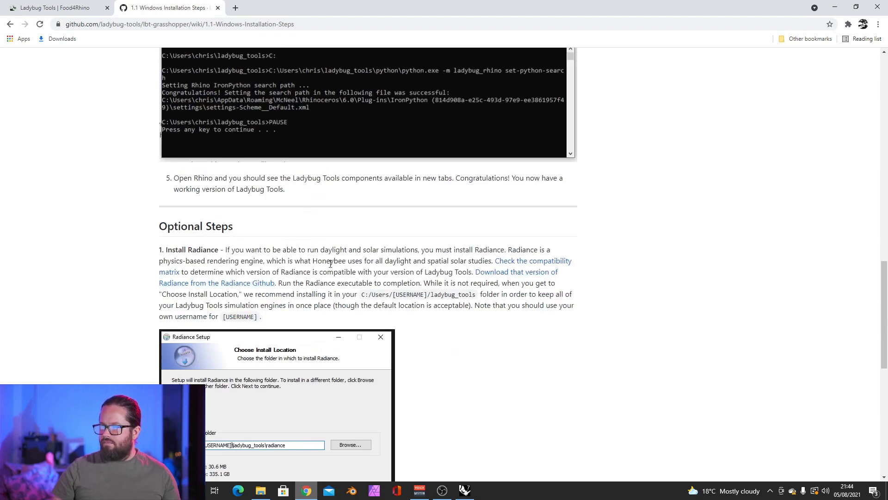
scroll(527, 306, "up", 4)
scroll(570, 332, "up", 4)
scroll(570, 332, "up", 8)
scroll(565, 278, "up", 2)
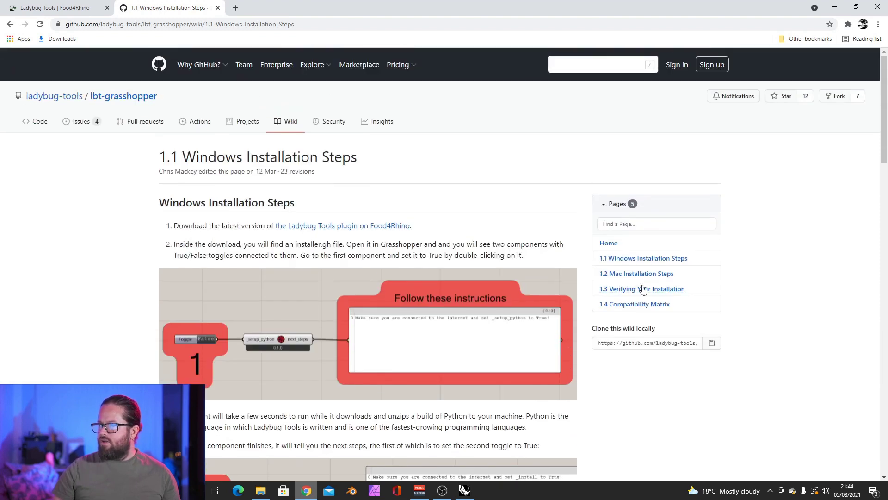
- Download the OpenStudio 3.0.1 Windows installer via the 1.4 Compatibility Matrix, then go back
left_click(636, 305)
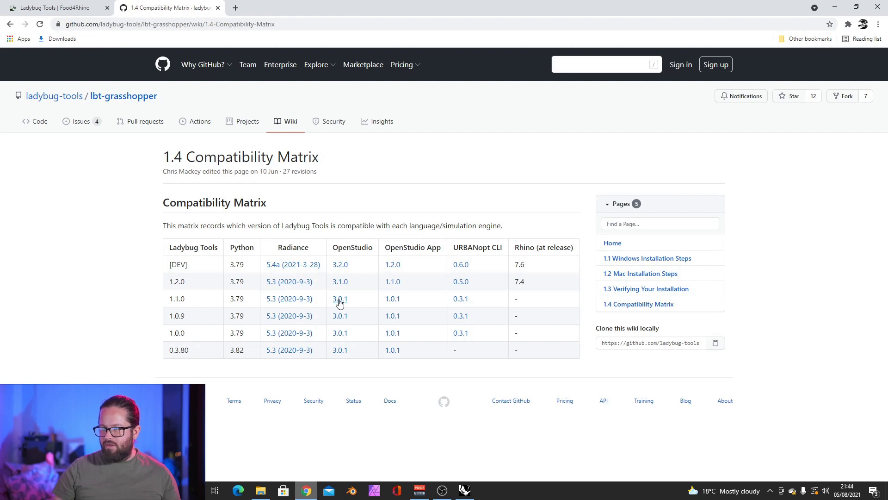
left_click(339, 301)
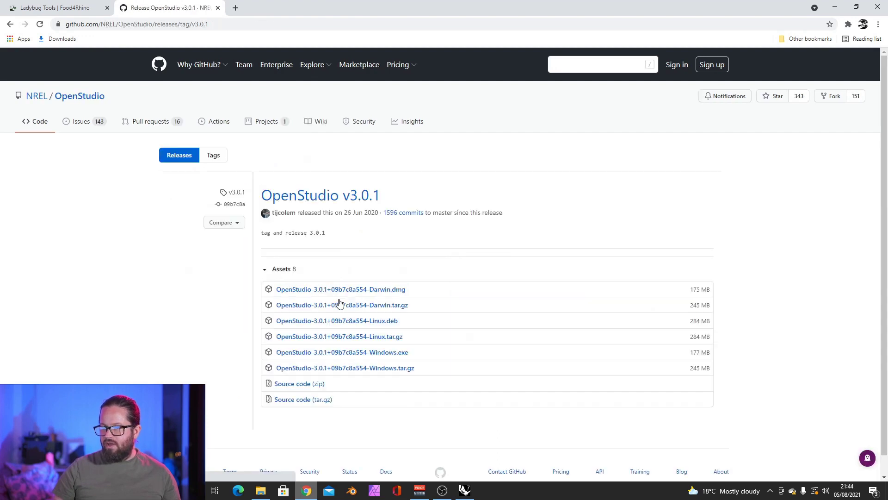
left_click(363, 356)
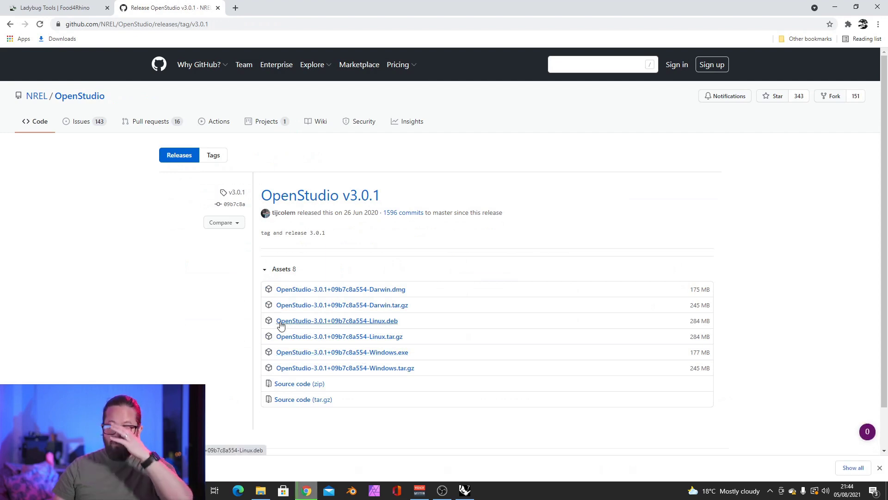
left_click(11, 25)
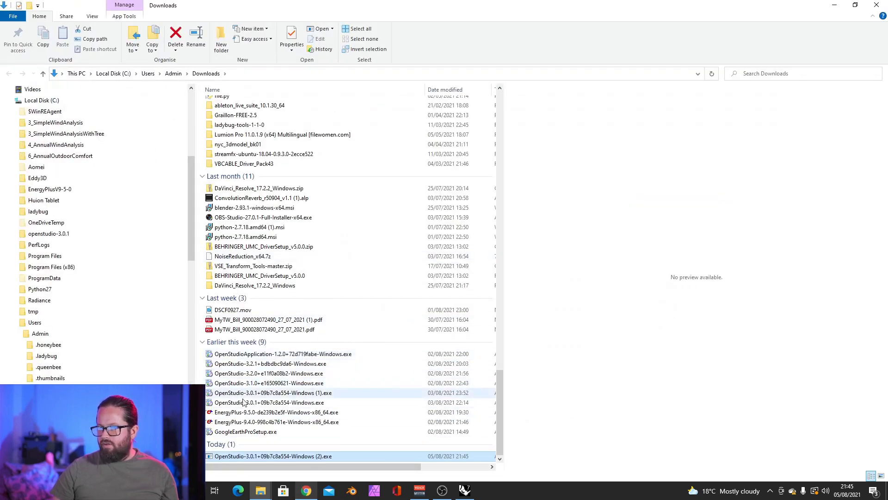
- Launch the OpenStudio 3.0.1 installer, reach the installation-folder step, then cancel and quit
double_click(286, 457)
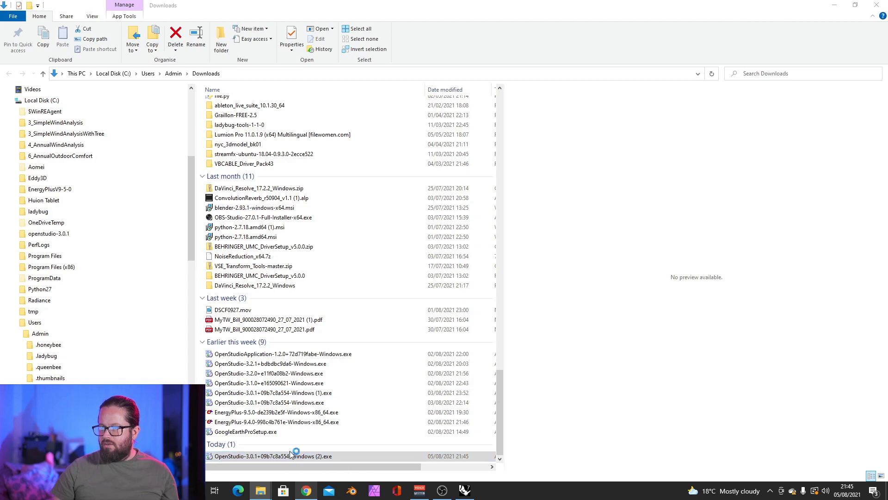
key("Return")
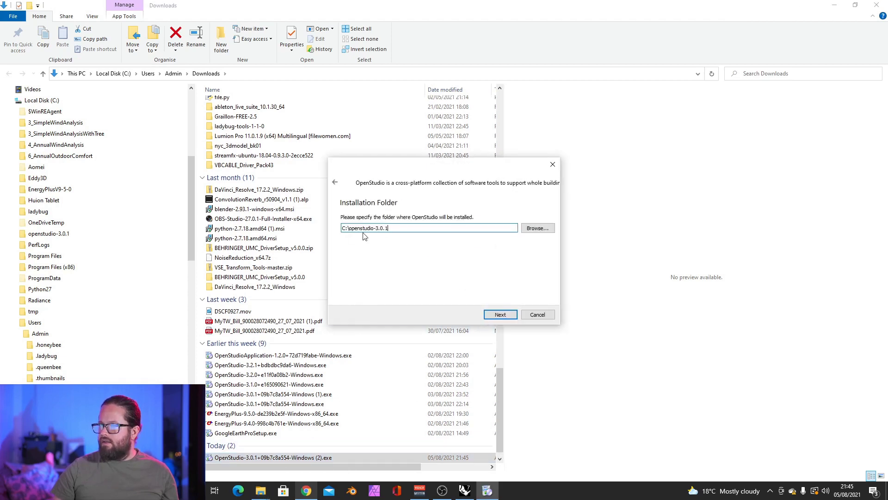
left_click_drag(418, 175, 447, 162)
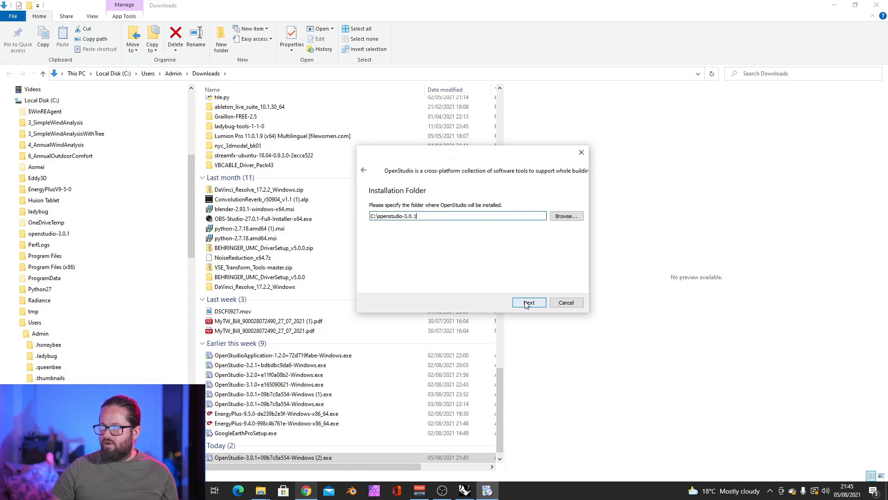
left_click(574, 306)
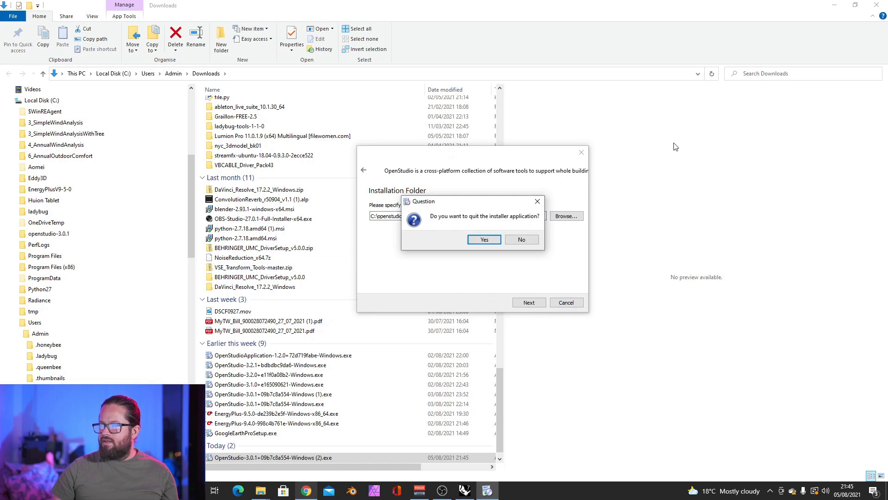
left_click(483, 240)
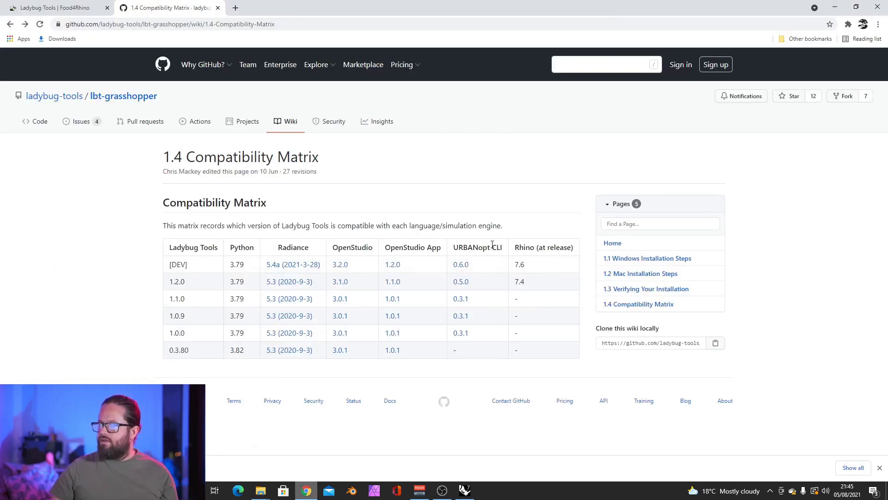
- Minimize Chrome to bring the Grasshopper installer definition forward, dismissing the File menu
left_click(835, 7)
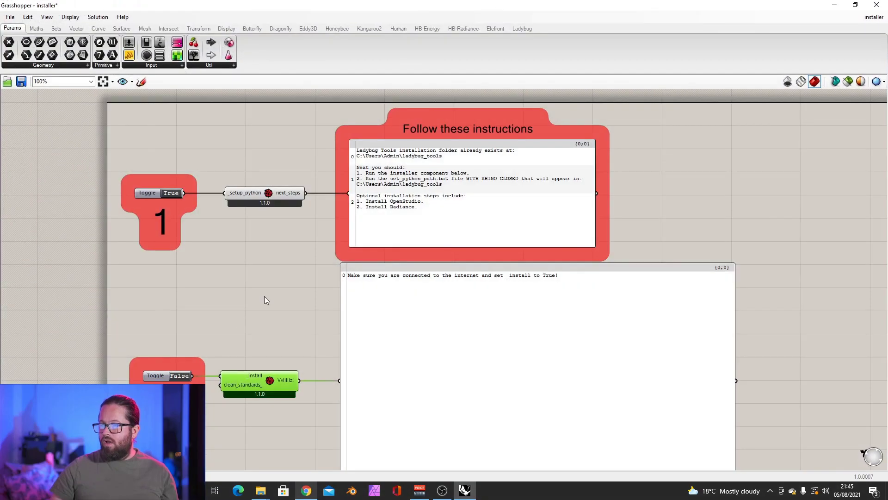
left_click(8, 21)
key("Escape")
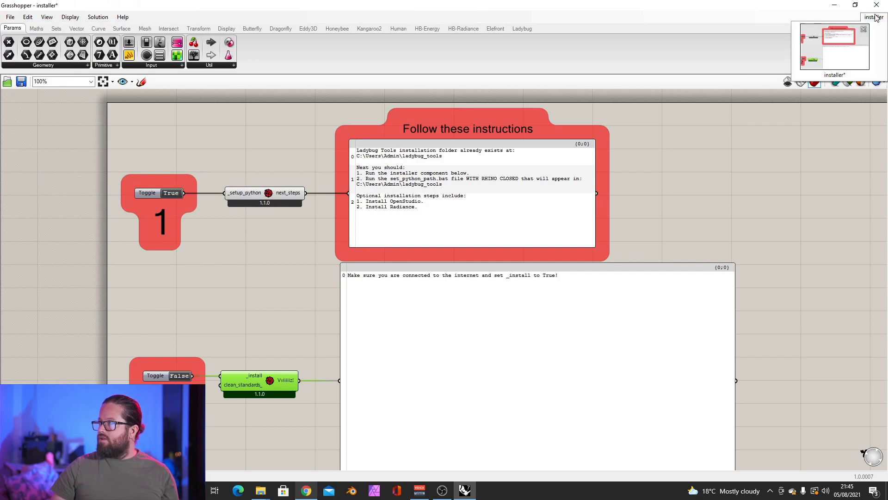
- Close the installer definition and place an HB Config component on the new canvas
left_click(863, 29)
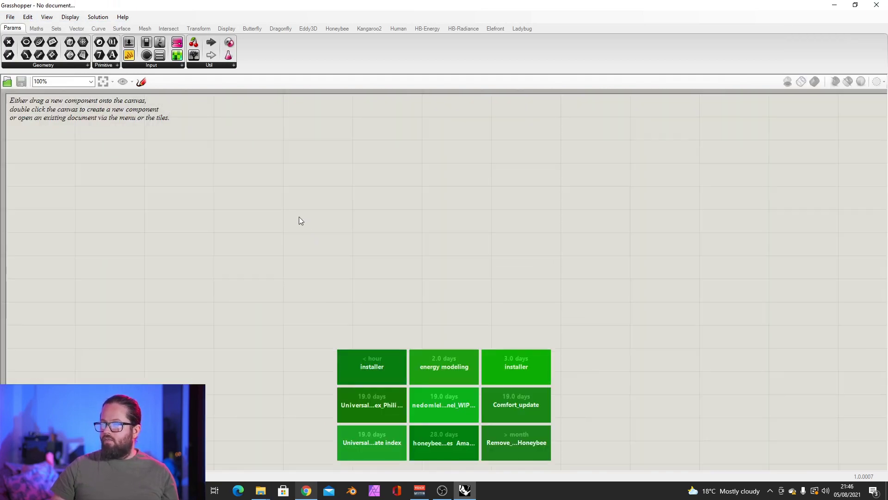
scroll(299, 217, "down", 1)
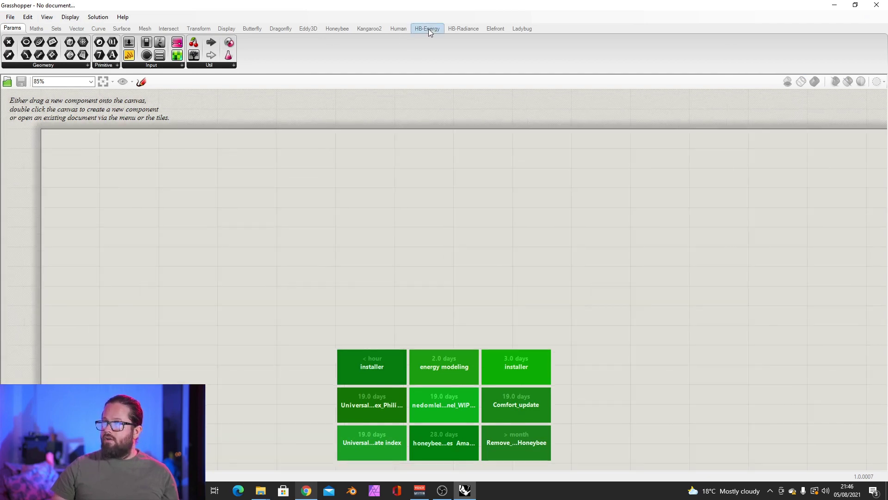
double_click(289, 234)
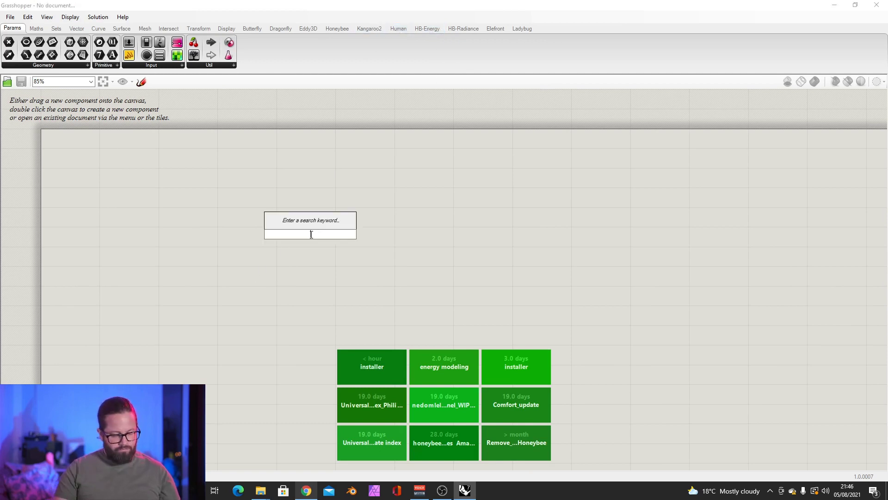
type("HB inst")
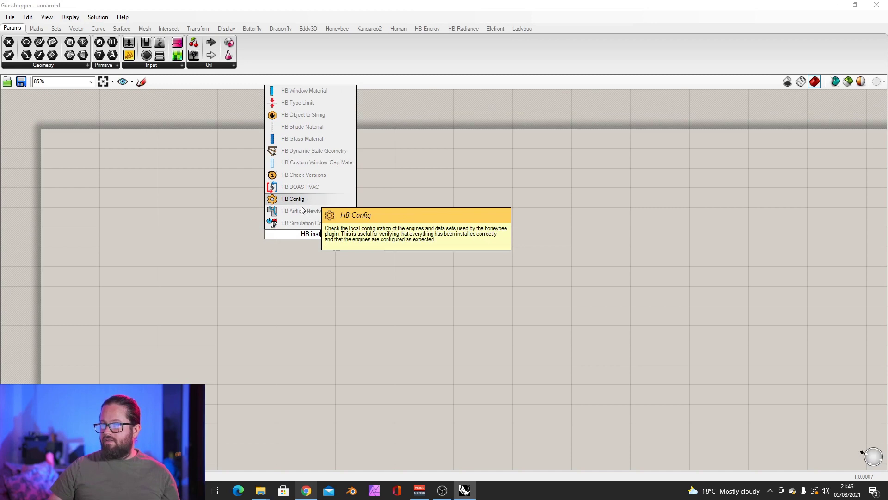
left_click(304, 200)
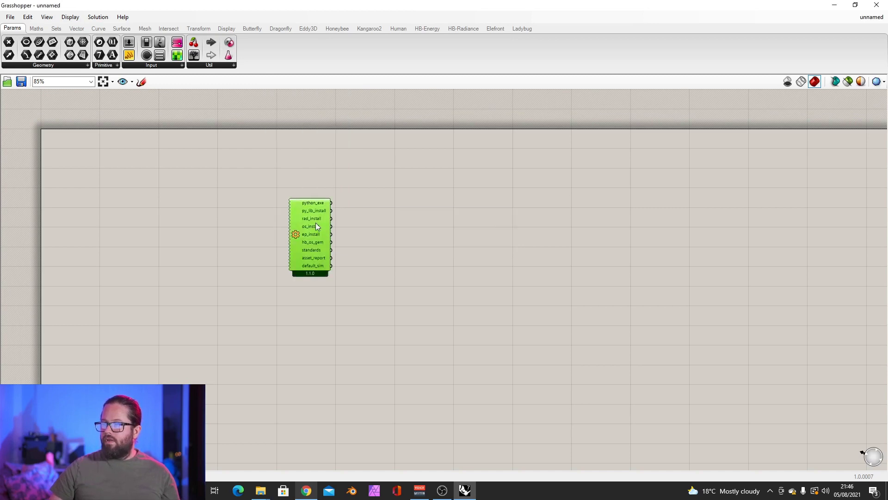
left_click_drag(315, 224, 299, 224)
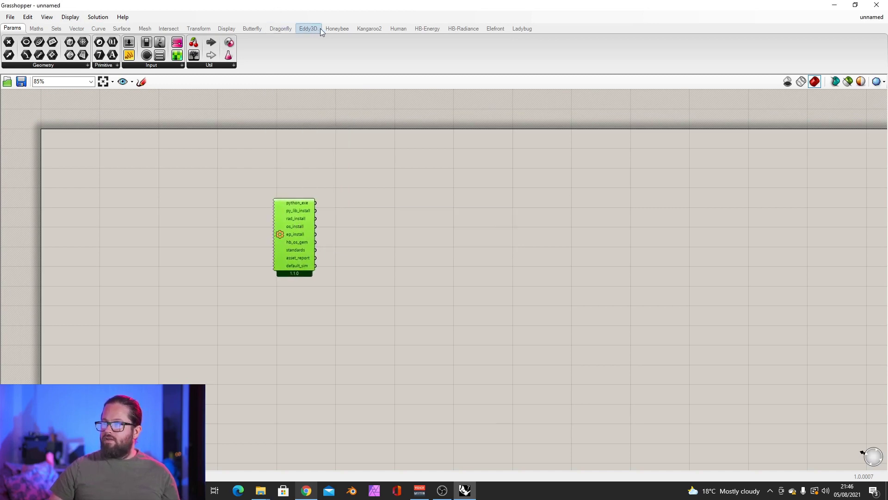
- Add HB Check Versions from the Honeybee energy set and position it above HB Config
left_click(426, 28)
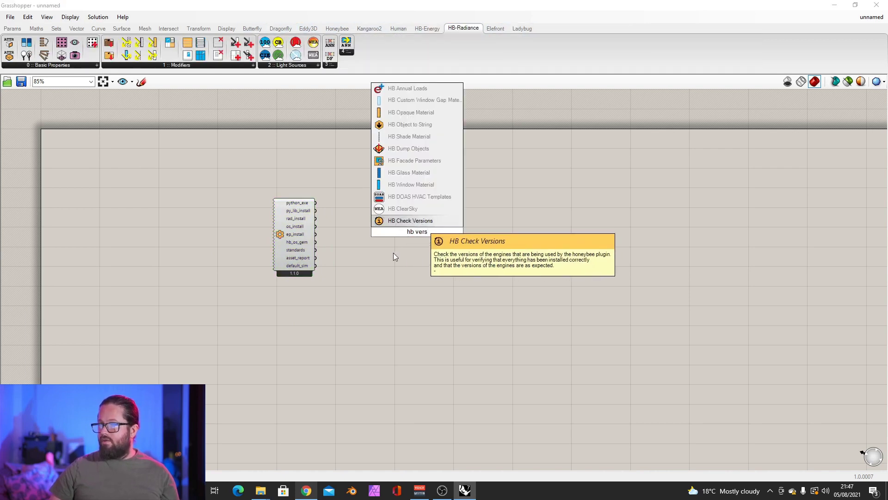
key("Return")
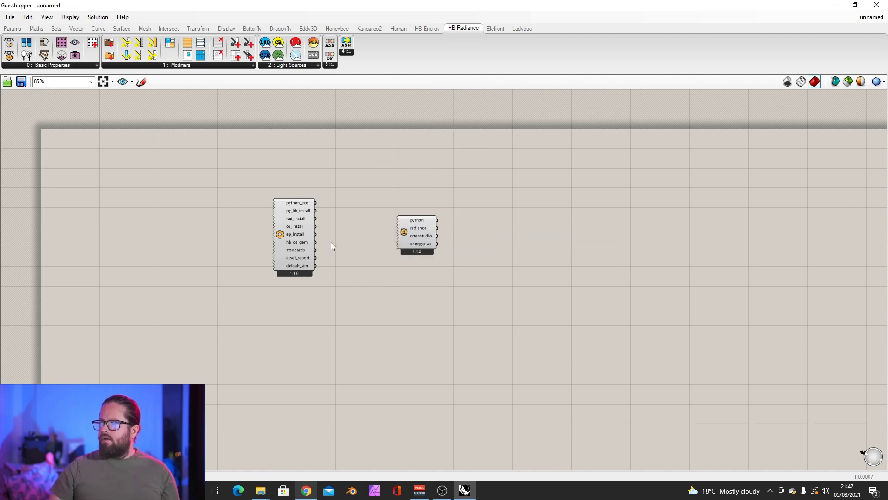
scroll(331, 245, "up", 2)
left_click_drag(494, 252, 343, 166)
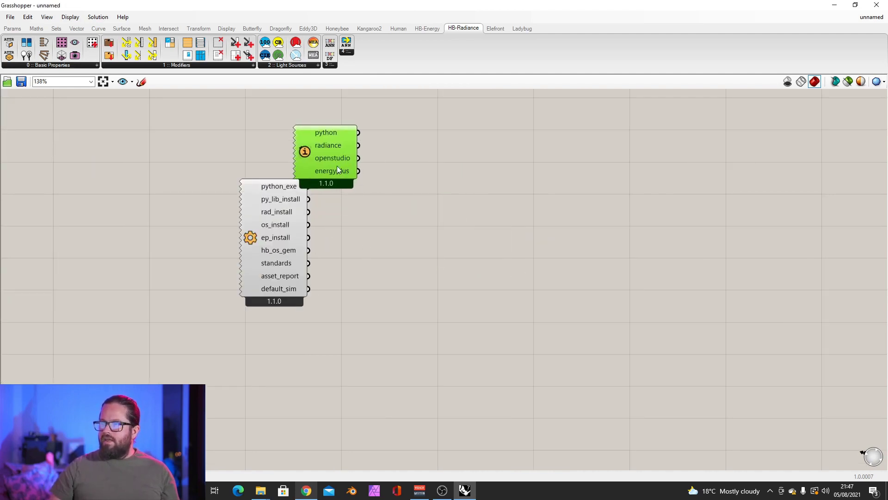
scroll(305, 146, "up", 1)
scroll(302, 162, "down", 3)
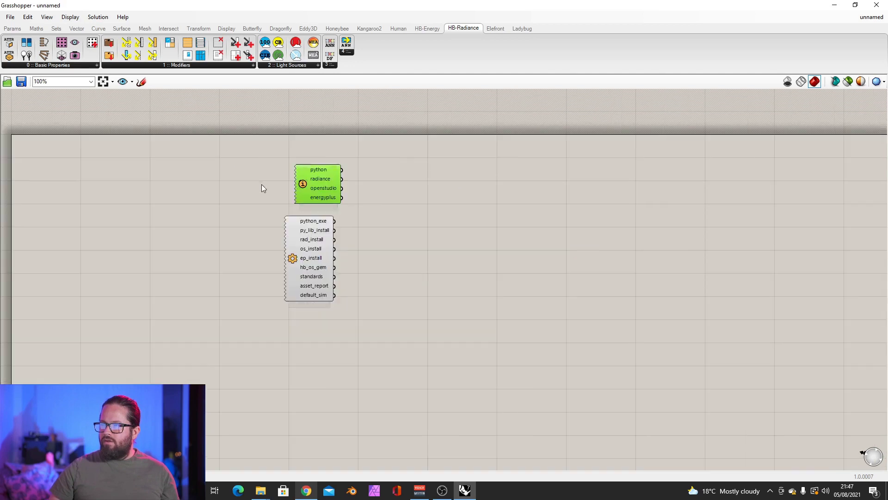
left_click(440, 244)
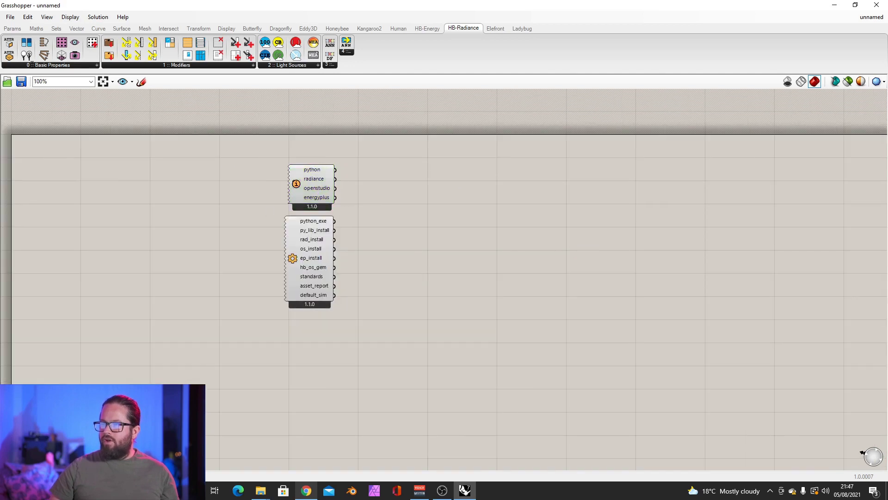
left_click(13, 28)
- Add a panel showing Python 3.7.9 and paste extra copies for the other outputs
mouse_move(160, 55)
left_mouse_down()
mouse_move(361, 174)
mouse_move(454, 178)
left_mouse_up()
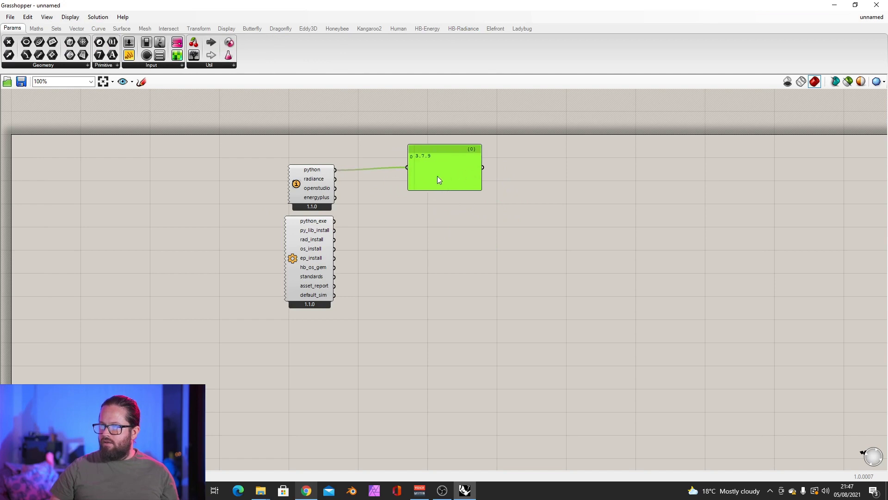
key("ctrl+c")
key("ctrl+v")
key("ctrl+v")
key("ctrl+v")
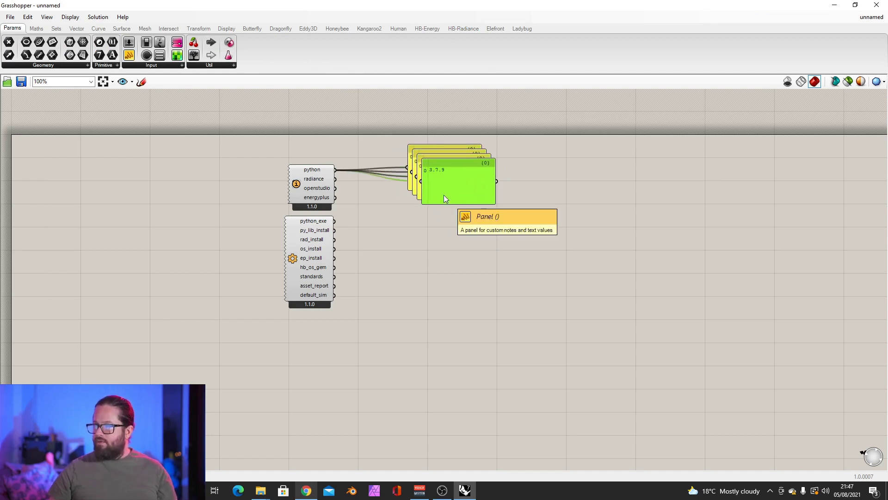
key("ctrl+v")
key("ctrl+v")
key("ctrl+v")
left_click_drag(450, 189, 435, 258)
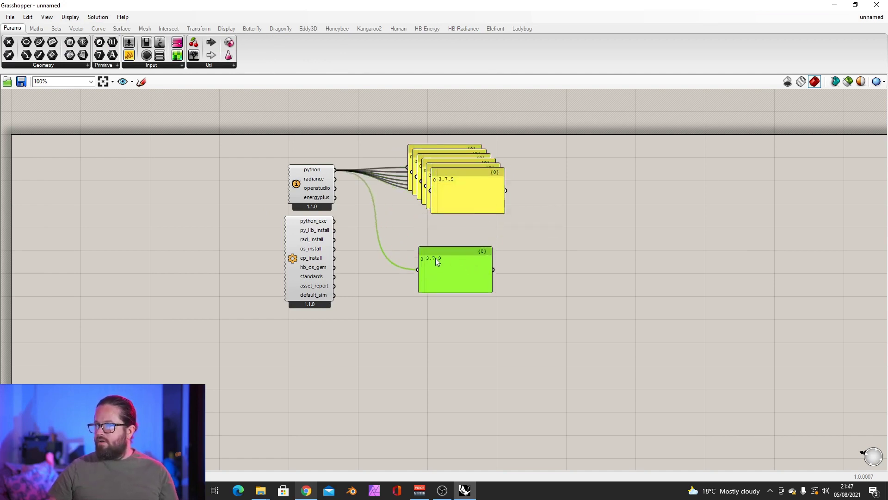
left_click_drag(324, 204, 324, 195)
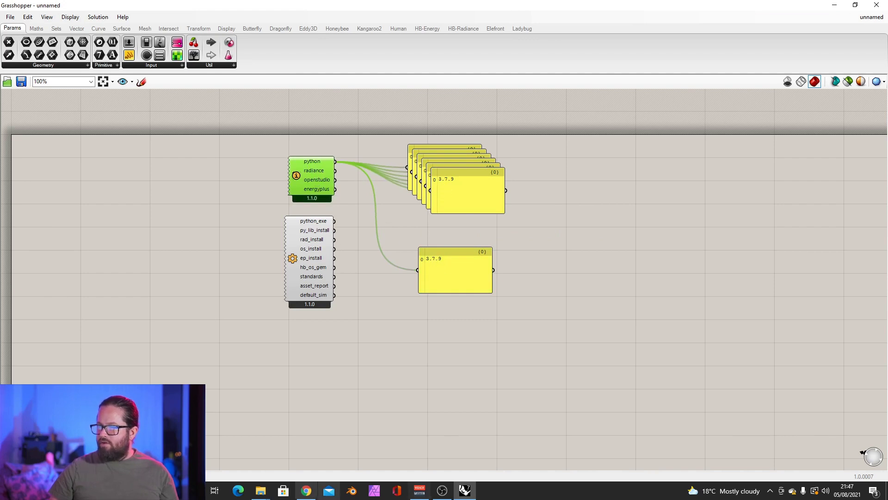
left_click(307, 490)
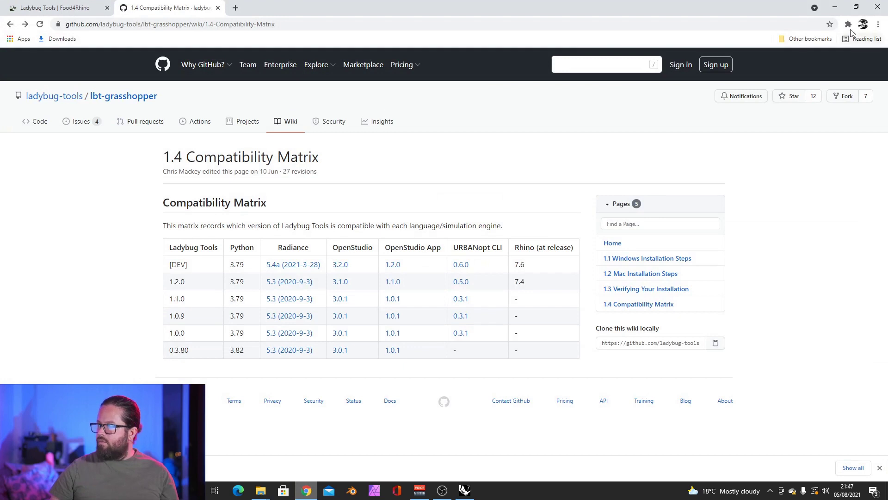
left_click(835, 6)
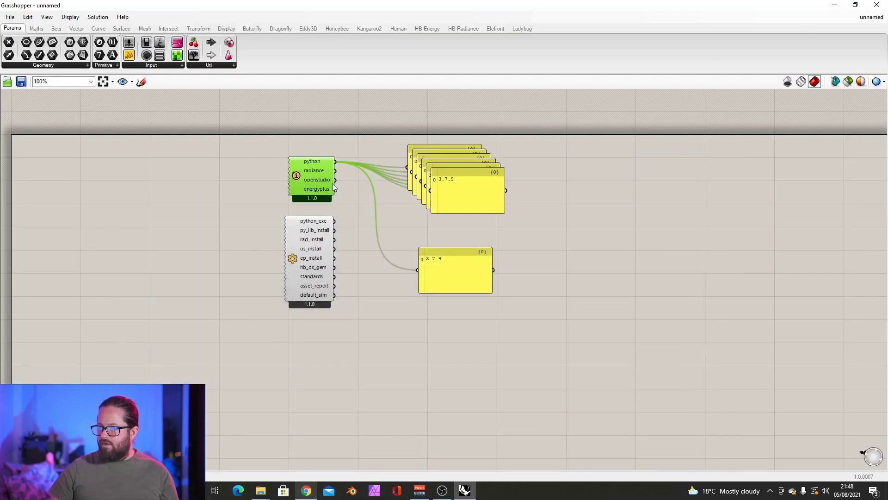
- Wire python_exe and Radiance 5.4a outputs into panels, widening the path panel to one line
left_click_drag(335, 222, 429, 278)
left_click(484, 282)
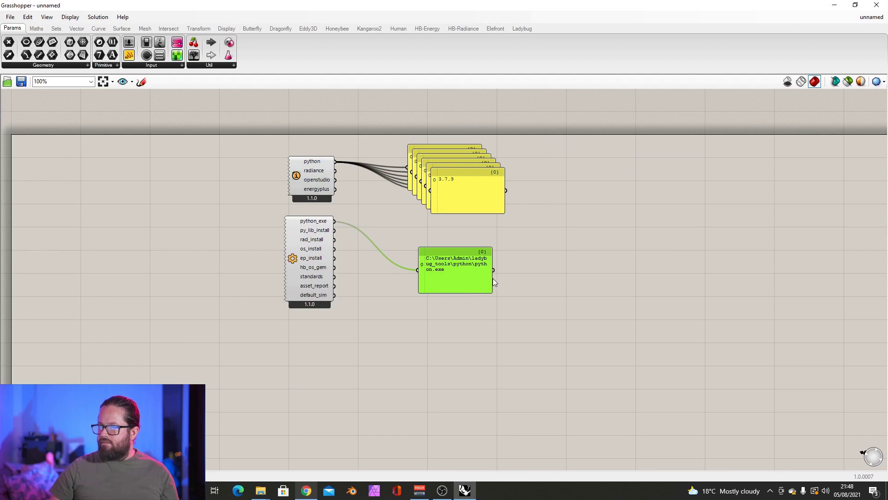
left_click_drag(493, 282, 589, 281)
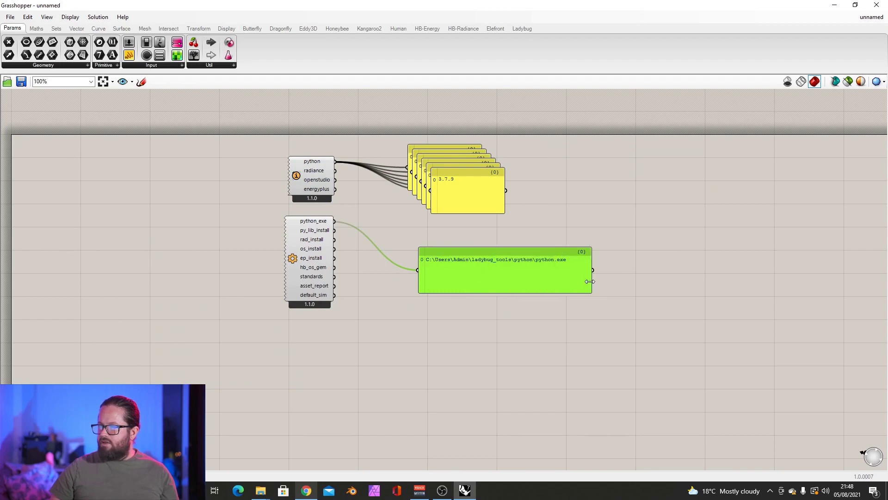
left_click_drag(451, 205, 439, 236)
left_click_drag(335, 170, 420, 220)
left_click_drag(466, 190, 466, 183)
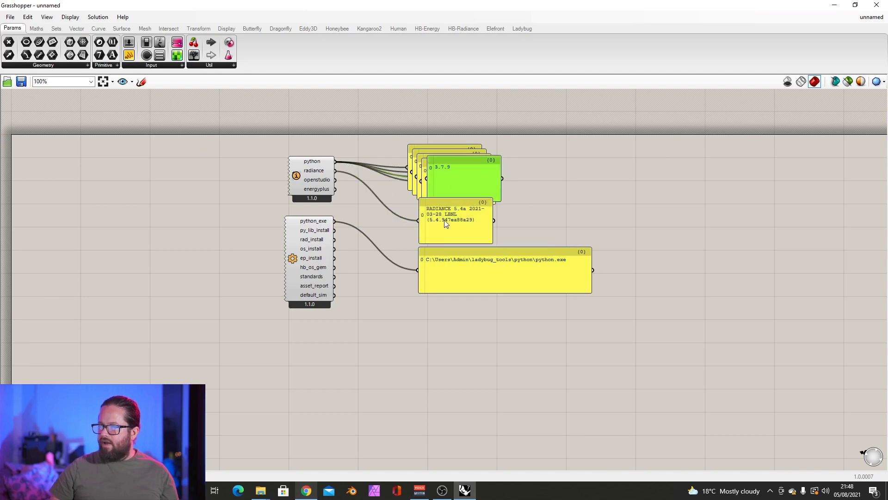
left_click(307, 490)
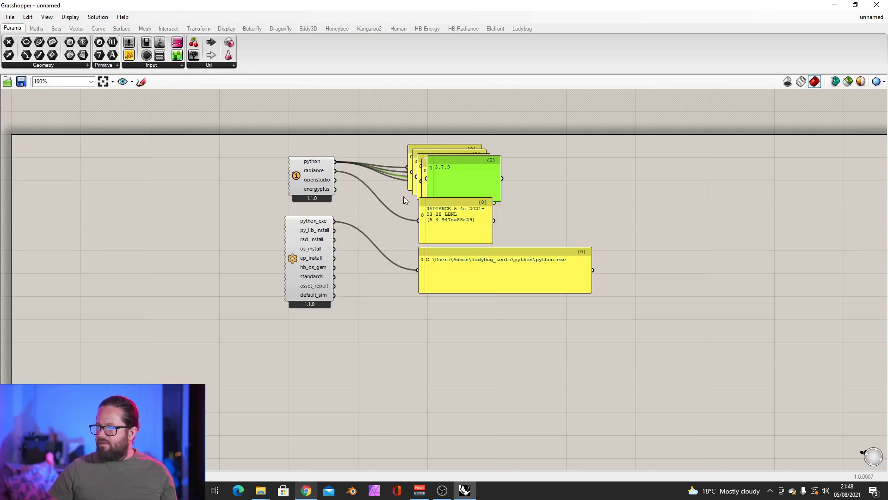
- Rearrange the python.exe and RADIANCE panels, pull out a spare 3.7.9 panel, and reposition the config component
left_click_drag(483, 263, 475, 304)
left_click_drag(468, 234, 476, 270)
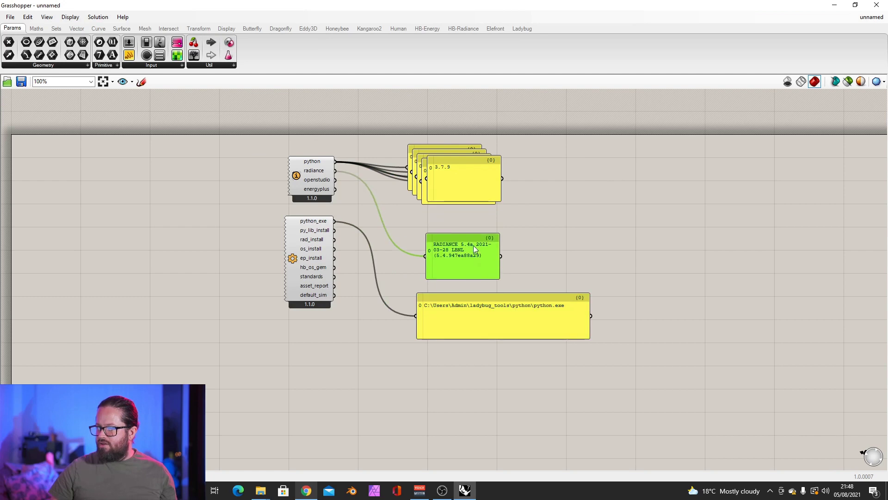
left_click_drag(466, 183, 473, 212)
left_click_drag(315, 246, 288, 256)
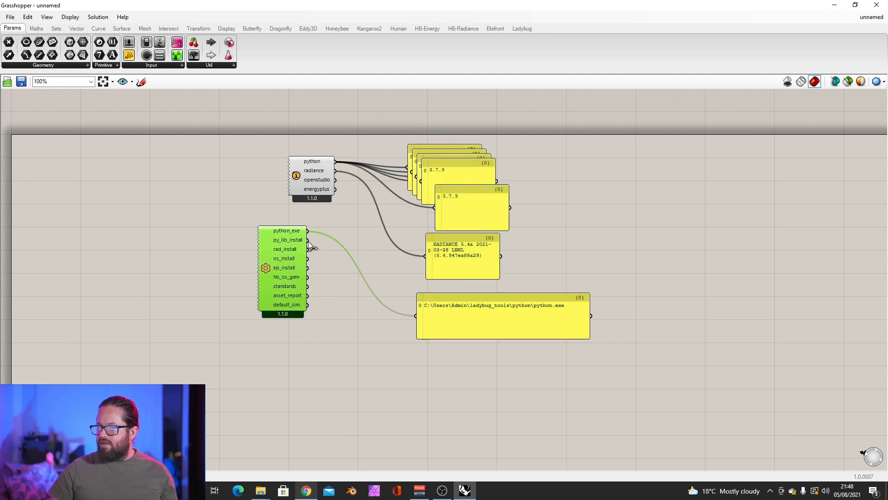
- Wire py_lib_install, rad_install and openstudio outputs to panels showing site-packages, C:\Radiance and 3.0.1
mouse_move(308, 241)
left_mouse_down()
mouse_move(481, 329)
mouse_move(495, 323)
left_mouse_up()
left_click(495, 329)
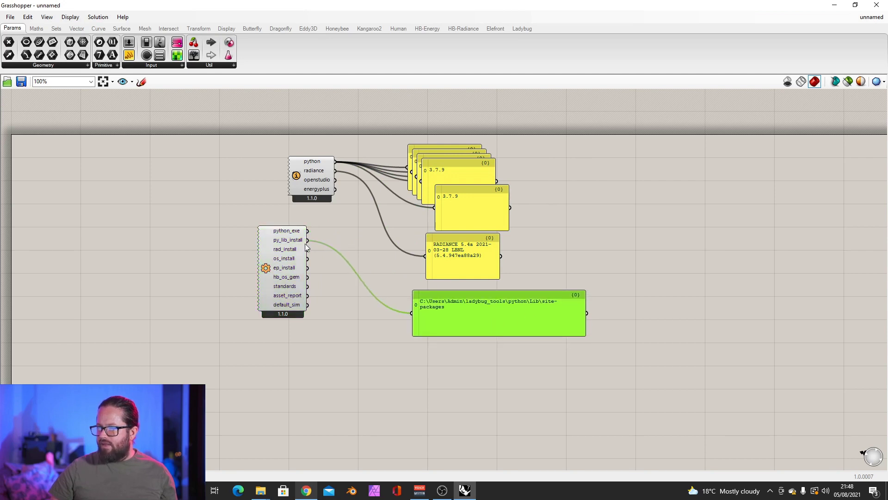
mouse_move(306, 250)
left_mouse_down()
mouse_move(401, 249)
mouse_move(435, 207)
mouse_move(460, 379)
mouse_move(447, 377)
left_mouse_up()
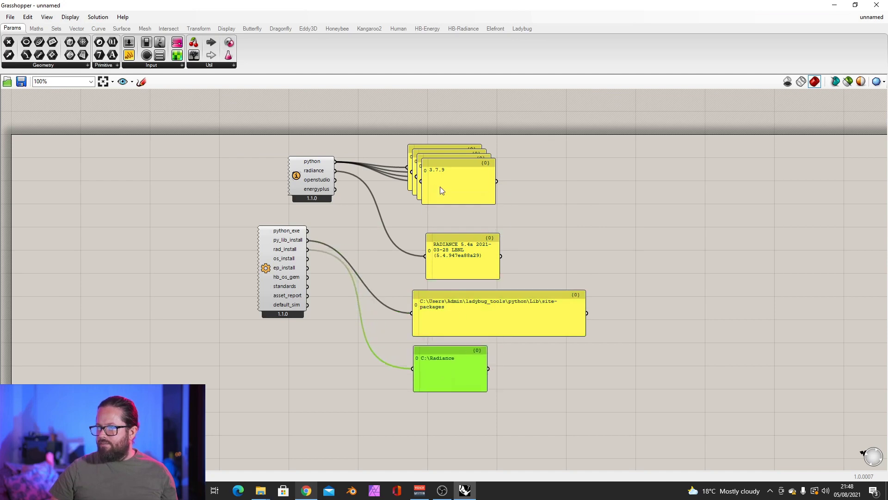
left_click_drag(439, 186, 436, 203)
mouse_move(319, 184)
left_mouse_down()
mouse_move(307, 183)
mouse_move(442, 198)
mouse_move(495, 265)
left_mouse_up()
- Restack the panels and wire the energyplus output to a panel showing version 9.3.0
left_click_drag(453, 158, 451, 173)
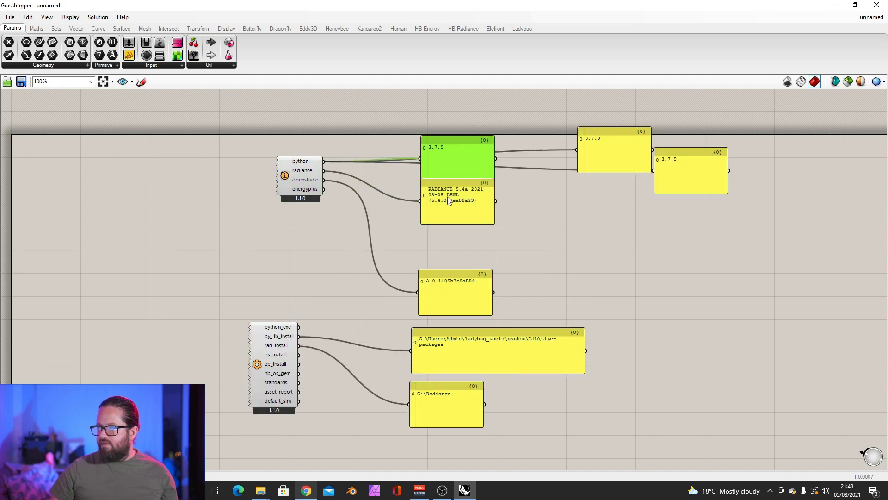
left_click_drag(450, 212, 449, 216)
left_click_drag(459, 300, 459, 268)
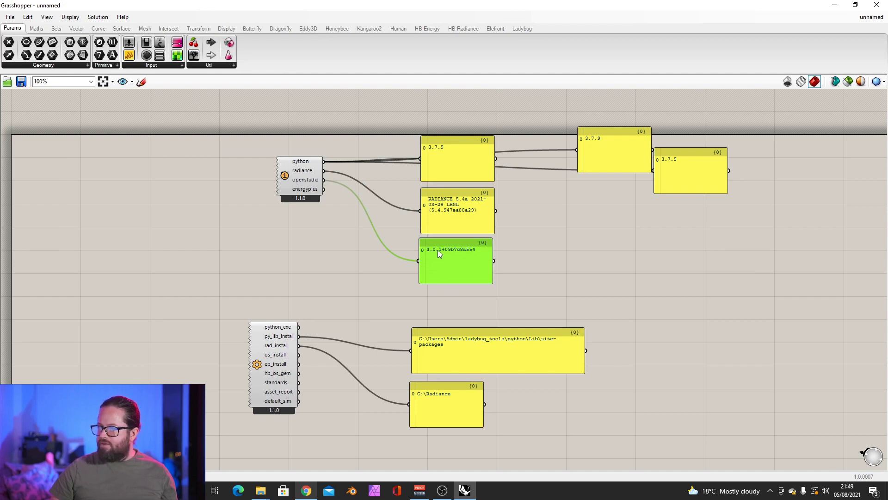
mouse_move(659, 172)
left_mouse_down()
mouse_move(537, 293)
mouse_move(432, 307)
left_mouse_up()
mouse_move(323, 189)
left_mouse_down()
mouse_move(390, 286)
mouse_move(420, 308)
left_mouse_up()
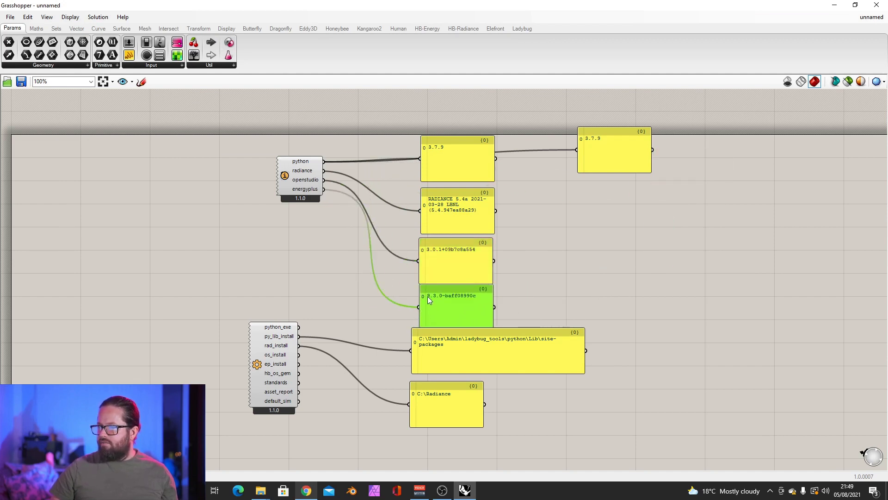
left_click_drag(446, 269, 446, 268)
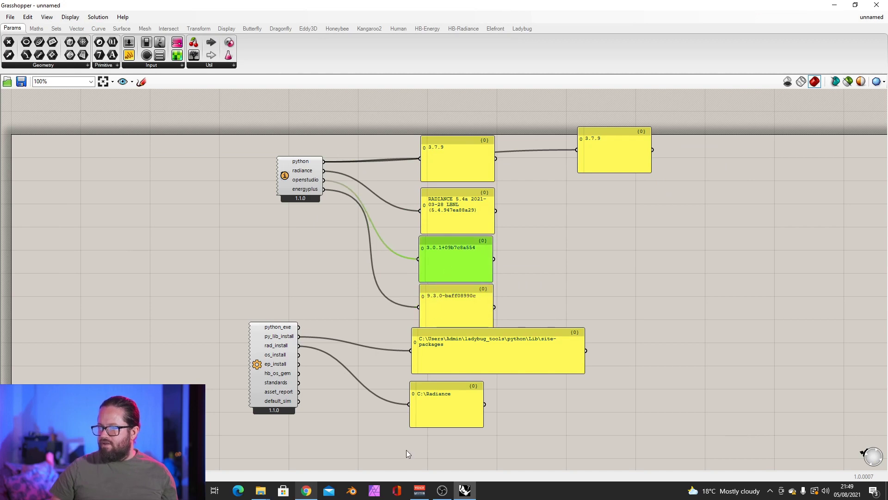
- Check the compatibility matrix in the browser, then return to Grasshopper and review the new panels
left_click(306, 490)
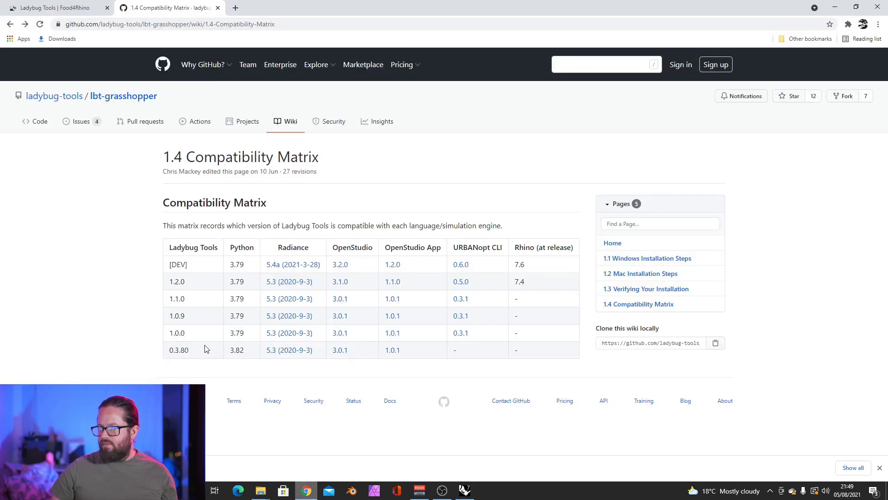
key("alt+Tab")
left_click(620, 232)
scroll(398, 367, "down", 3)
left_click(451, 270)
left_click(429, 319, "shift")
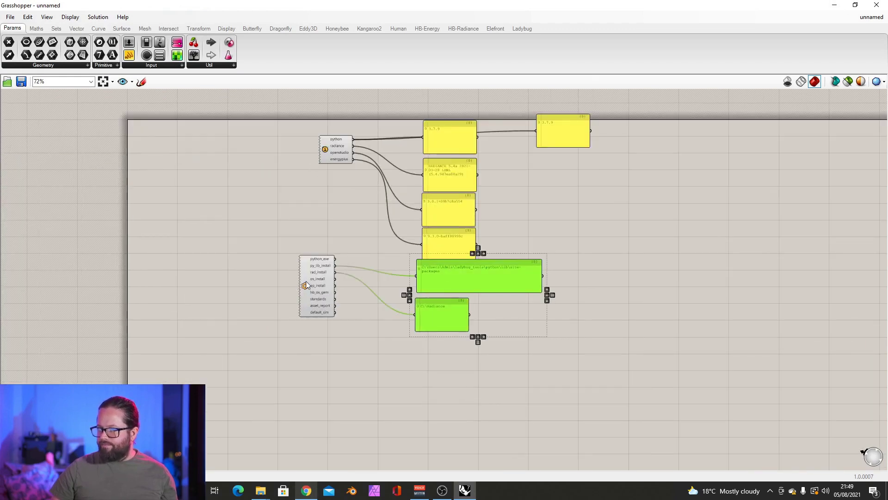
left_click(435, 241)
scroll(417, 245, "up", 4)
scroll(411, 258, "down", 3)
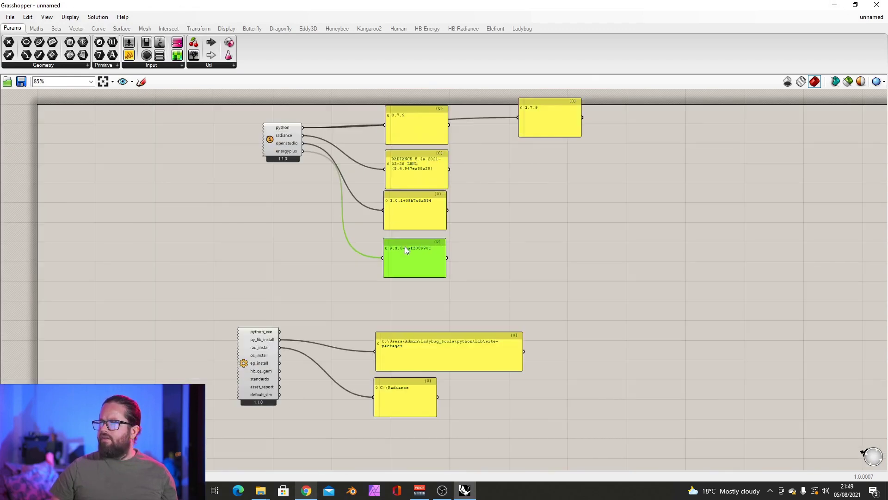
- Wire os_install and ep_install to panels showing the OpenStudio bin and EnergyPlus install paths
left_click_drag(564, 106, 559, 147)
scroll(429, 317, "up", 2)
left_click(419, 274)
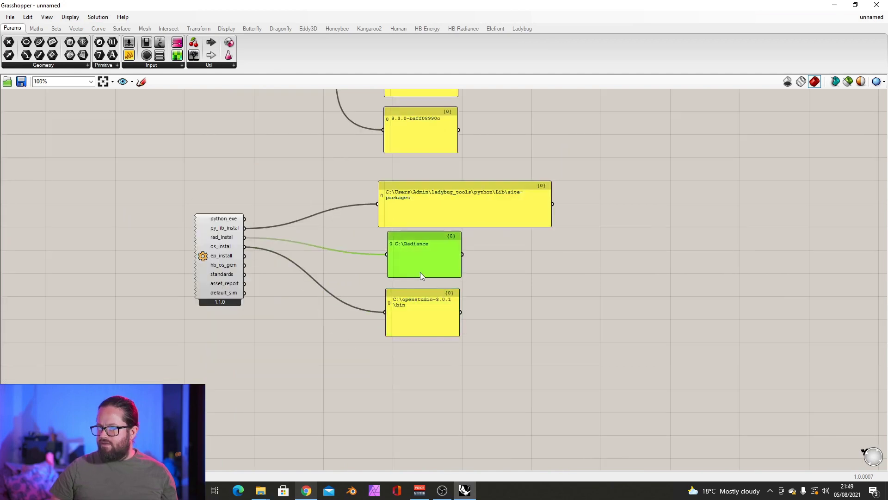
left_click_drag(420, 273, 417, 275)
mouse_move(414, 315)
left_mouse_down()
mouse_move(412, 305)
mouse_move(400, 352)
left_mouse_up()
mouse_move(244, 255)
left_mouse_down()
mouse_move(373, 359)
mouse_move(423, 368)
mouse_move(403, 368)
left_mouse_up()
left_click(324, 365)
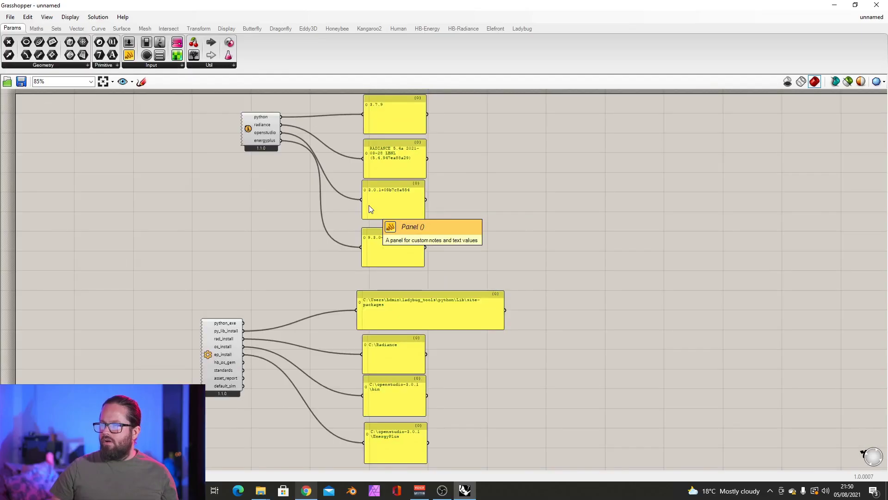
- Move the HB Check Versions component closer to its four version panels
scroll(370, 209, "down", 2)
left_click_drag(241, 101, 452, 254)
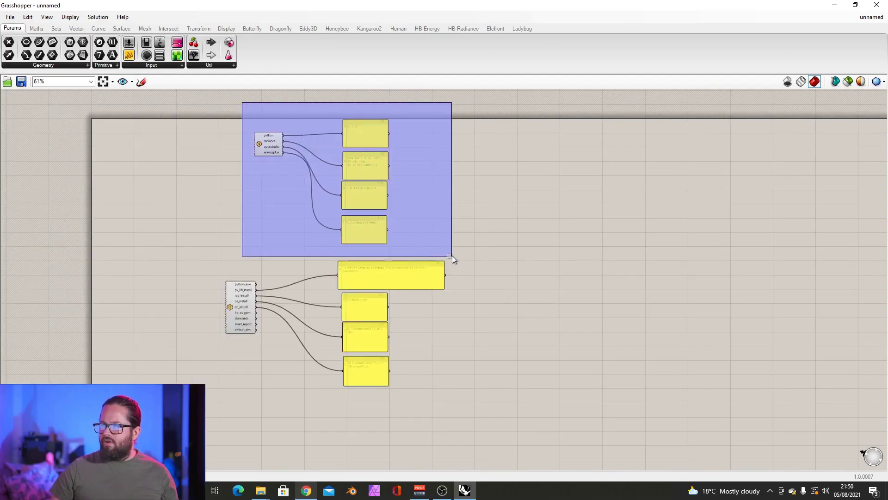
left_click(480, 204)
left_click_drag(273, 147, 265, 179)
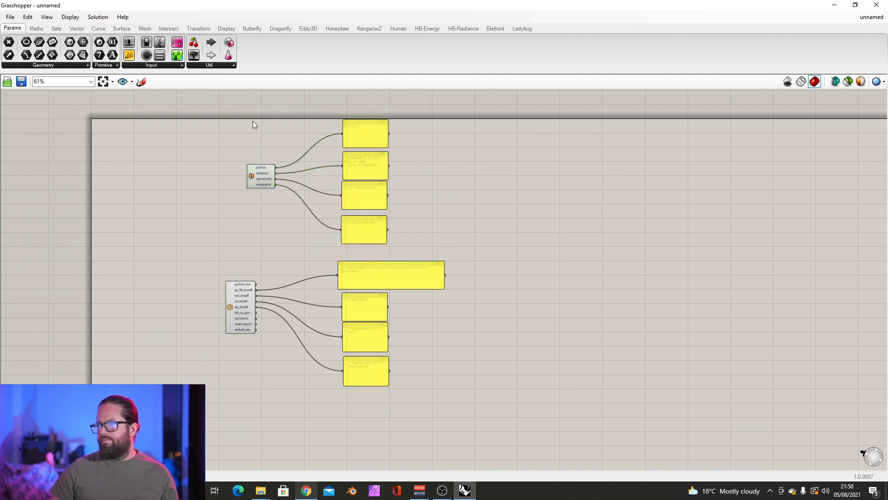